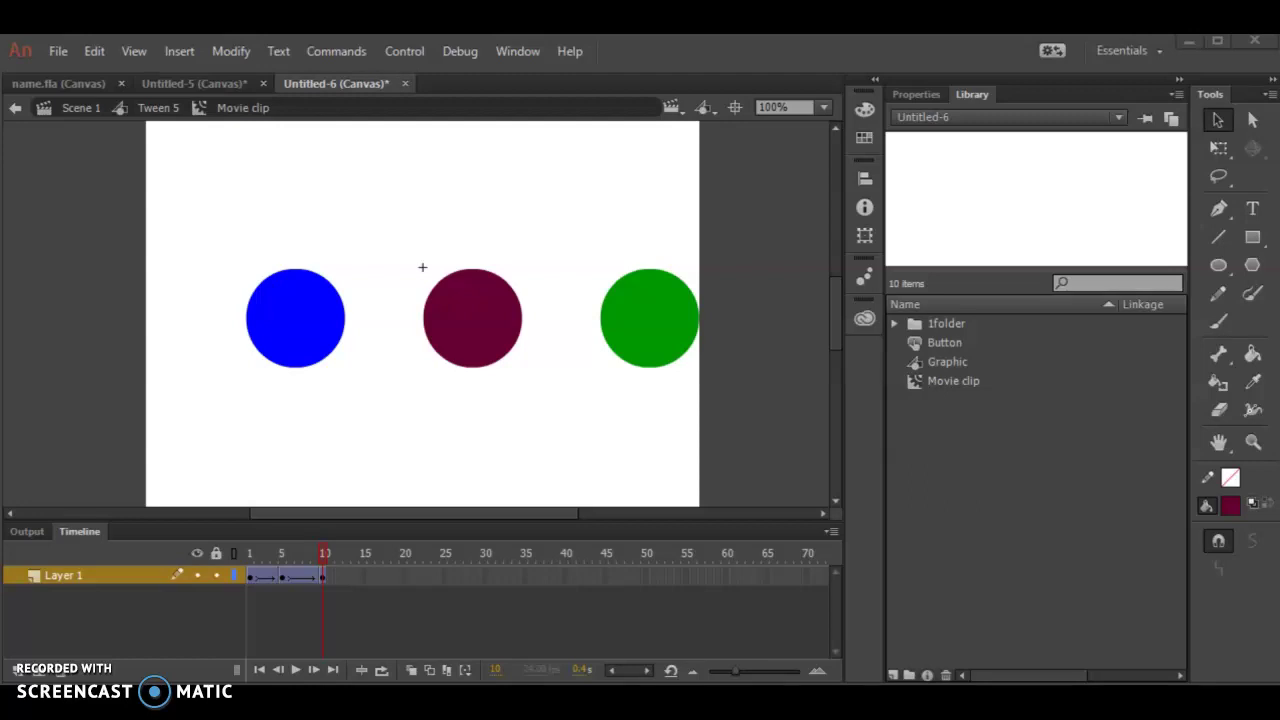
Preview the Button, Graphic and Movie clip symbols, return to Scene 1 and rewind to frame 1.
click(963, 345)
click(958, 361)
click(966, 381)
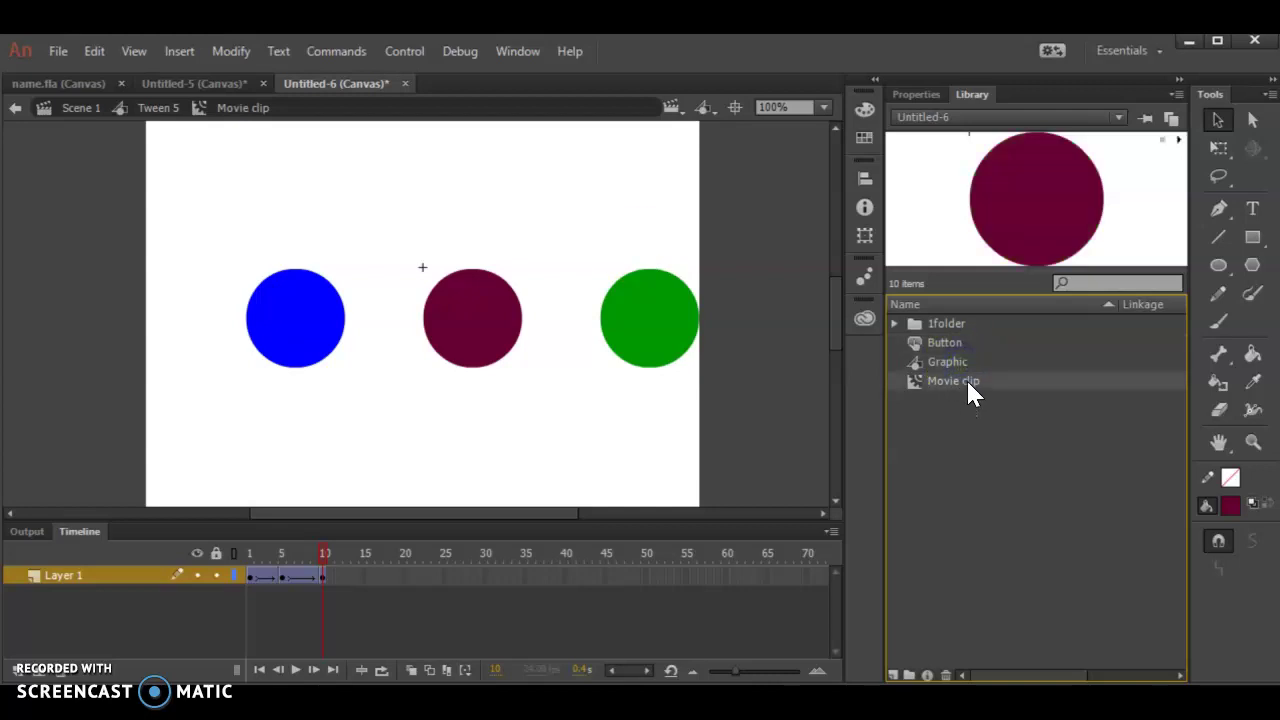
click(70, 108)
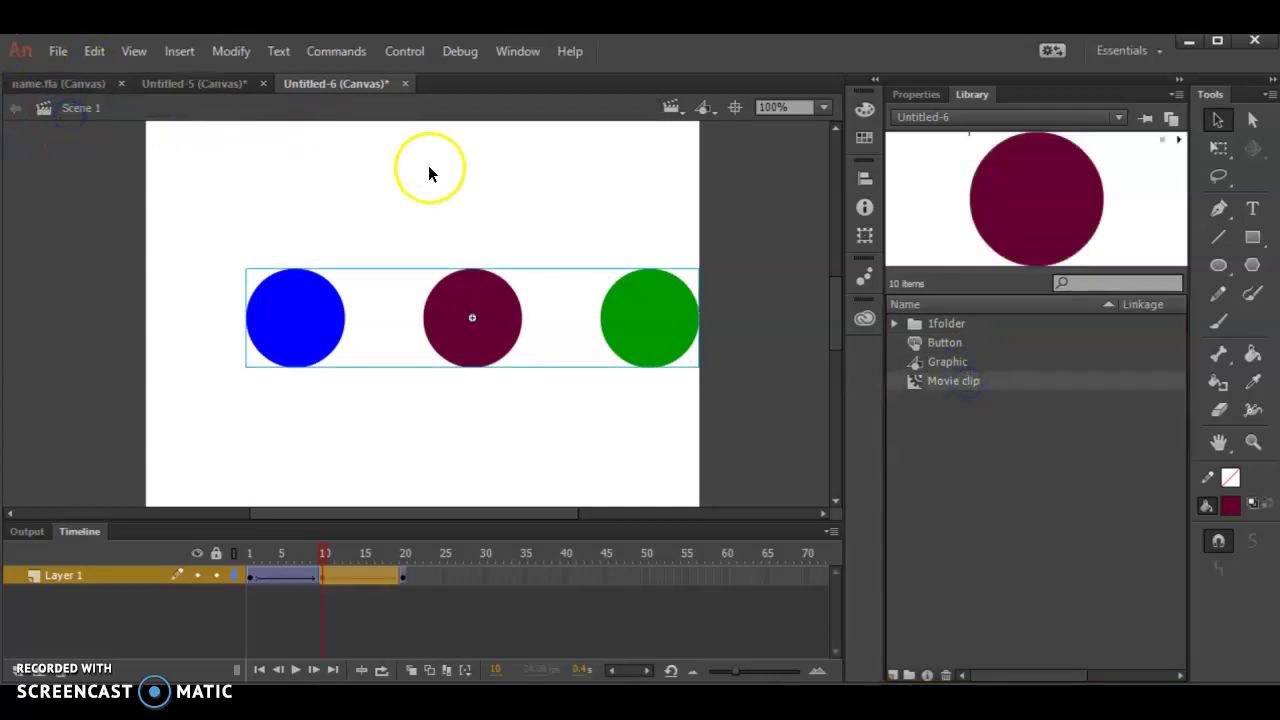
drag(377, 552, 249, 553)
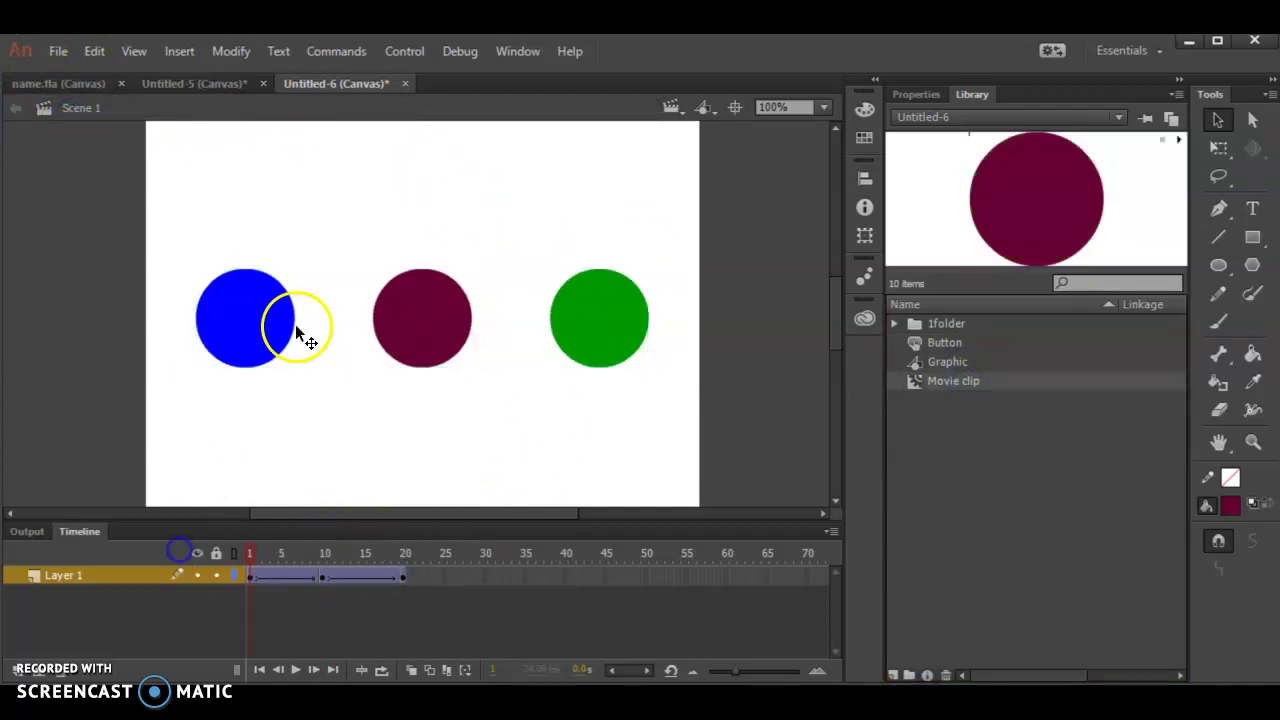
click(958, 345)
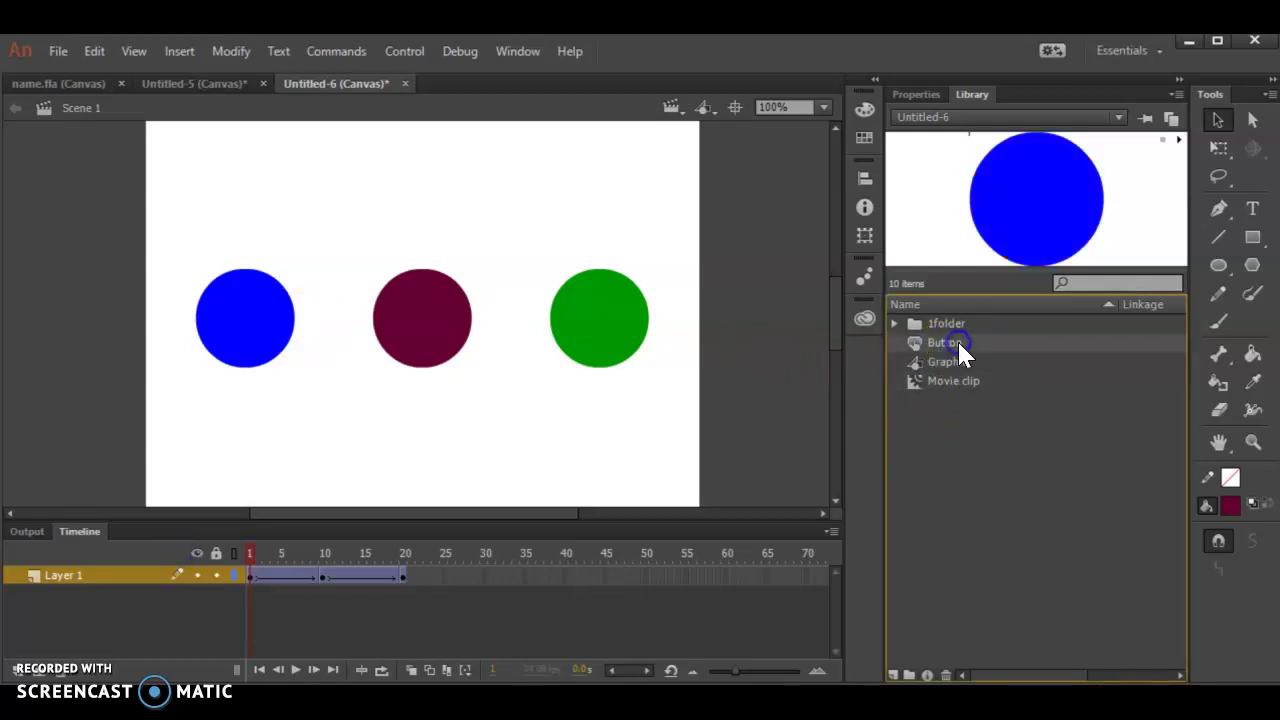
Enter the tweened group of three circles and drag the maroon circle into the Library.
click(240, 307)
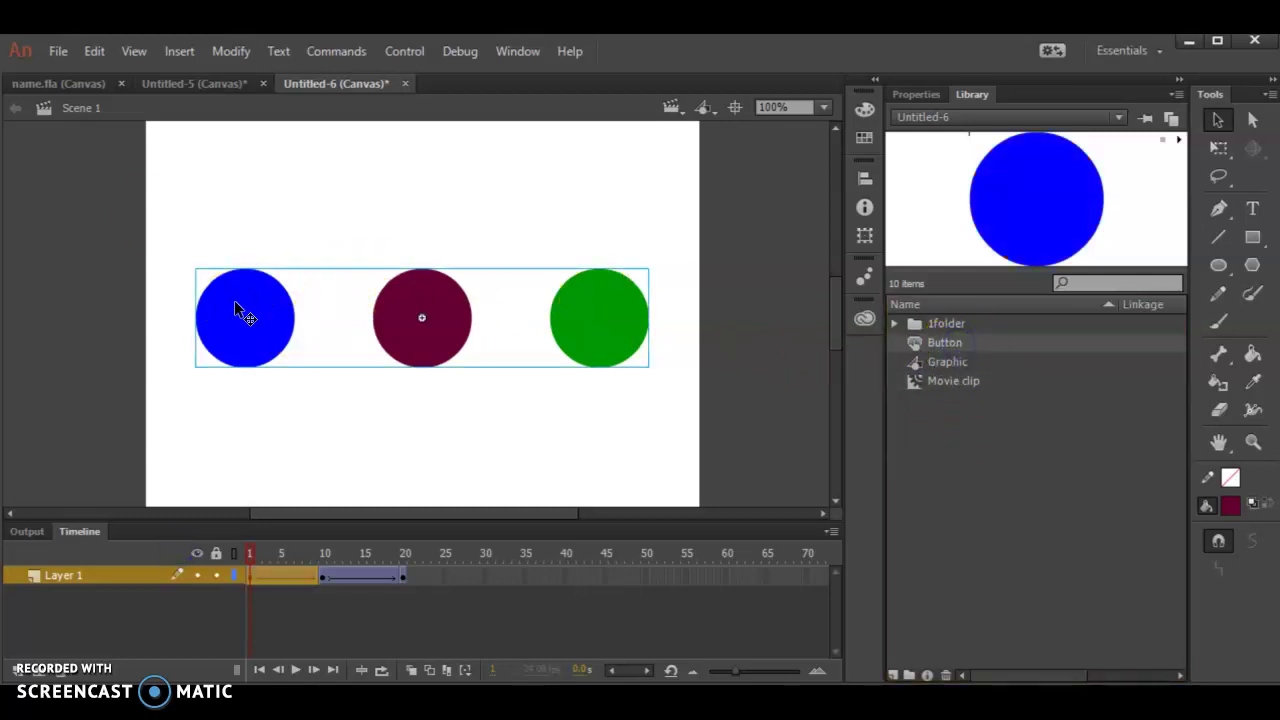
double_click(235, 312)
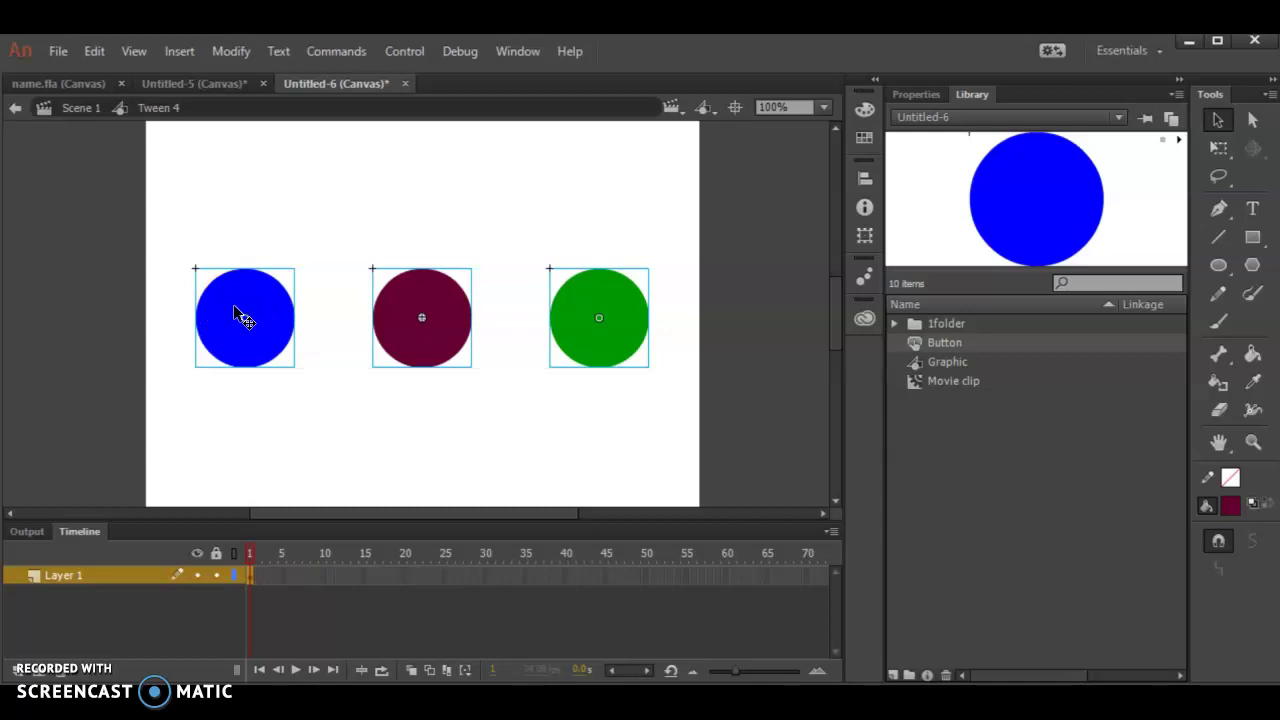
click(374, 314)
click(451, 323)
drag(466, 330, 988, 395)
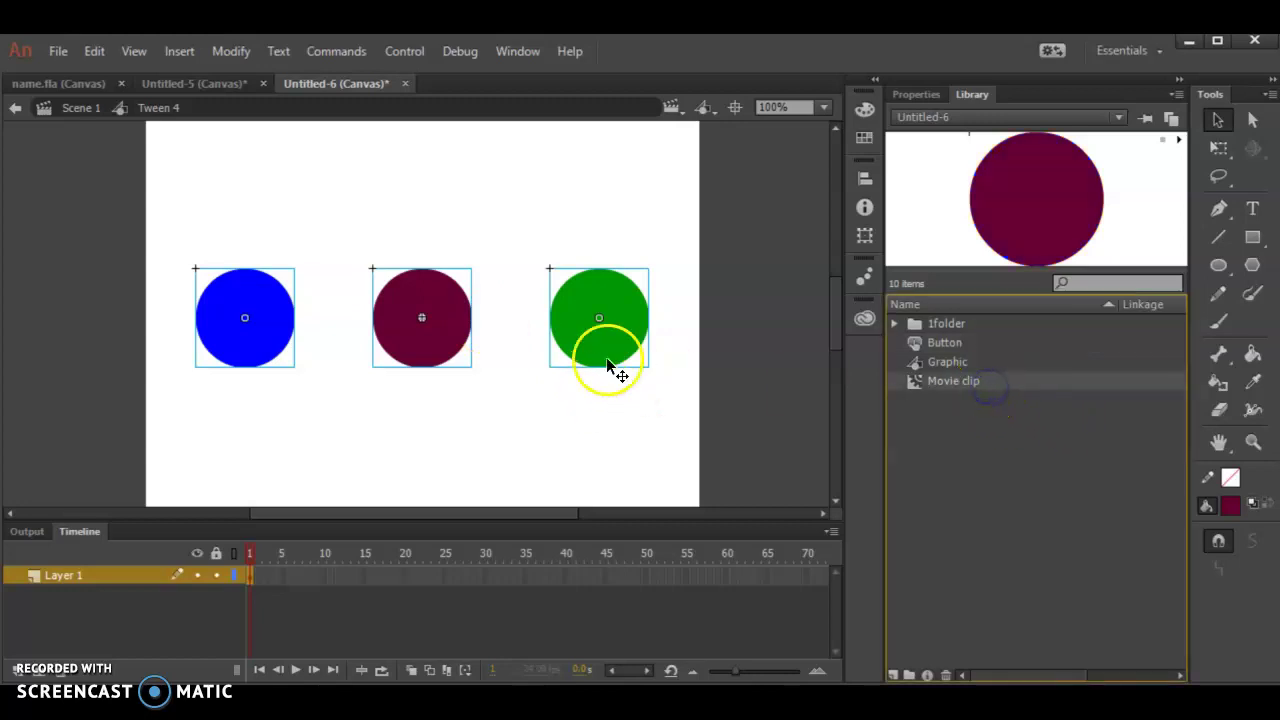
click(970, 362)
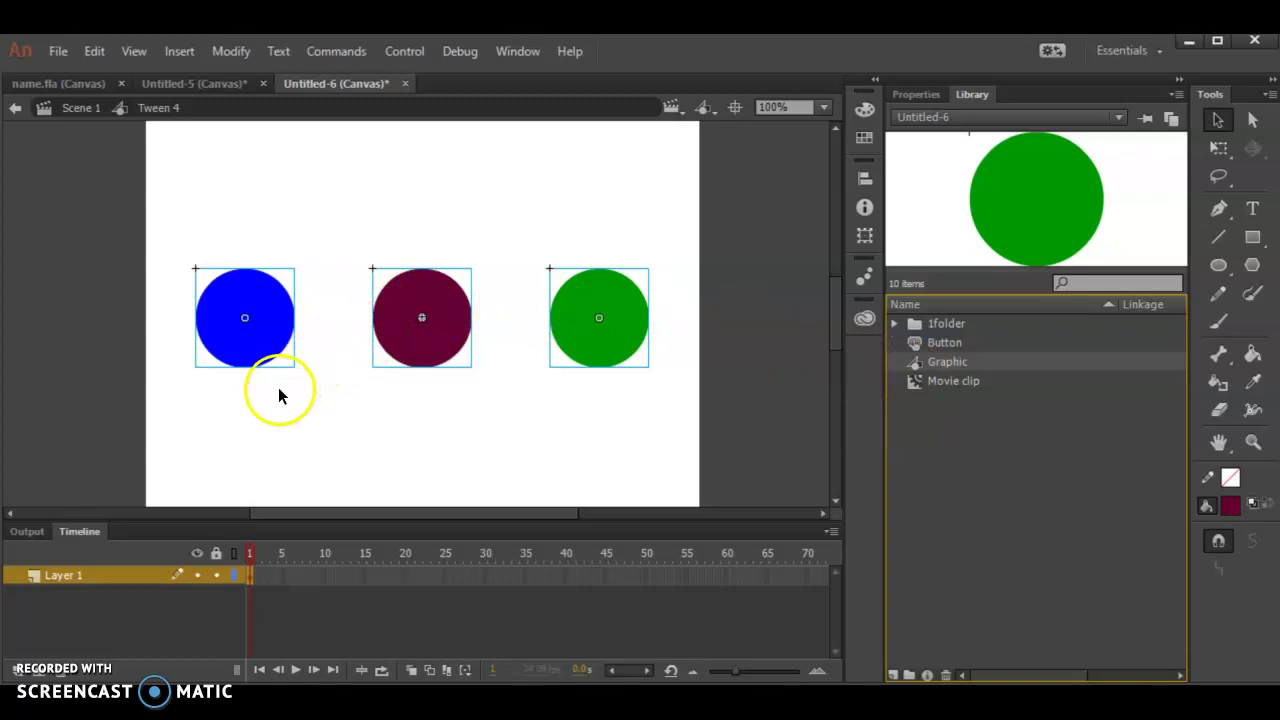
click(63, 104)
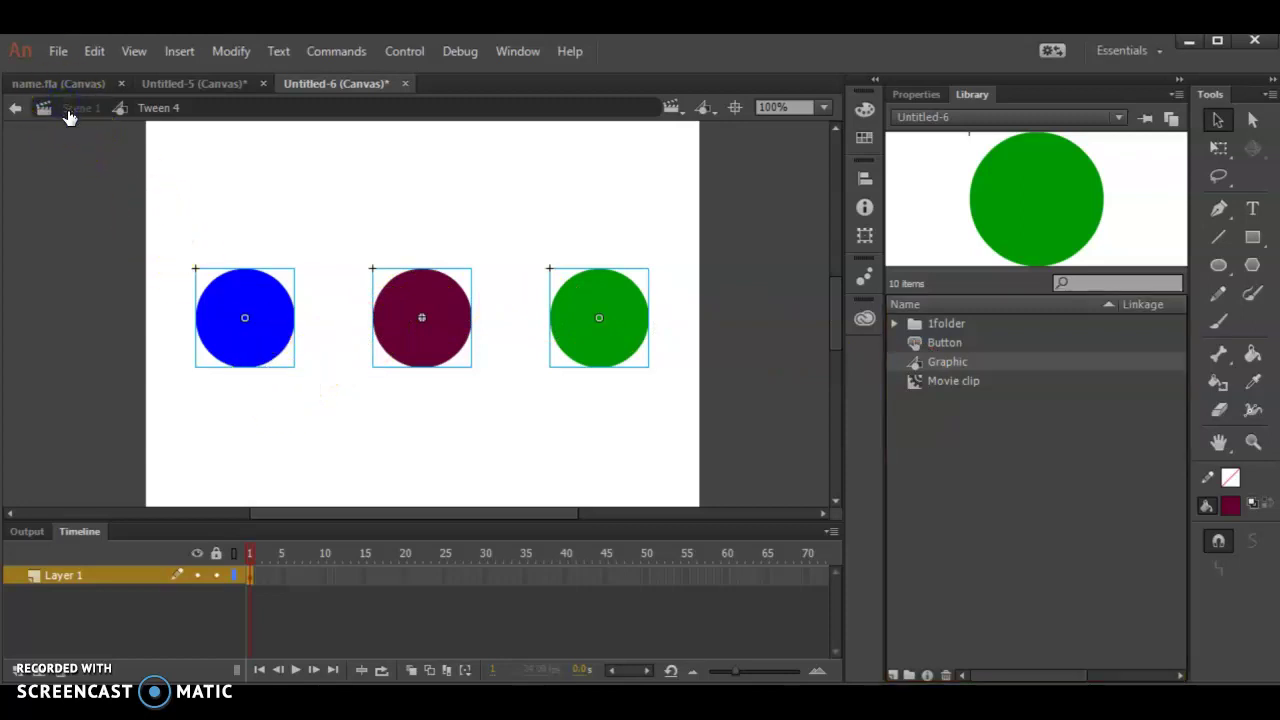
Open the Graphic symbol, then switch to Untitled-5 and deselect its three circles.
double_click(994, 207)
click(220, 130)
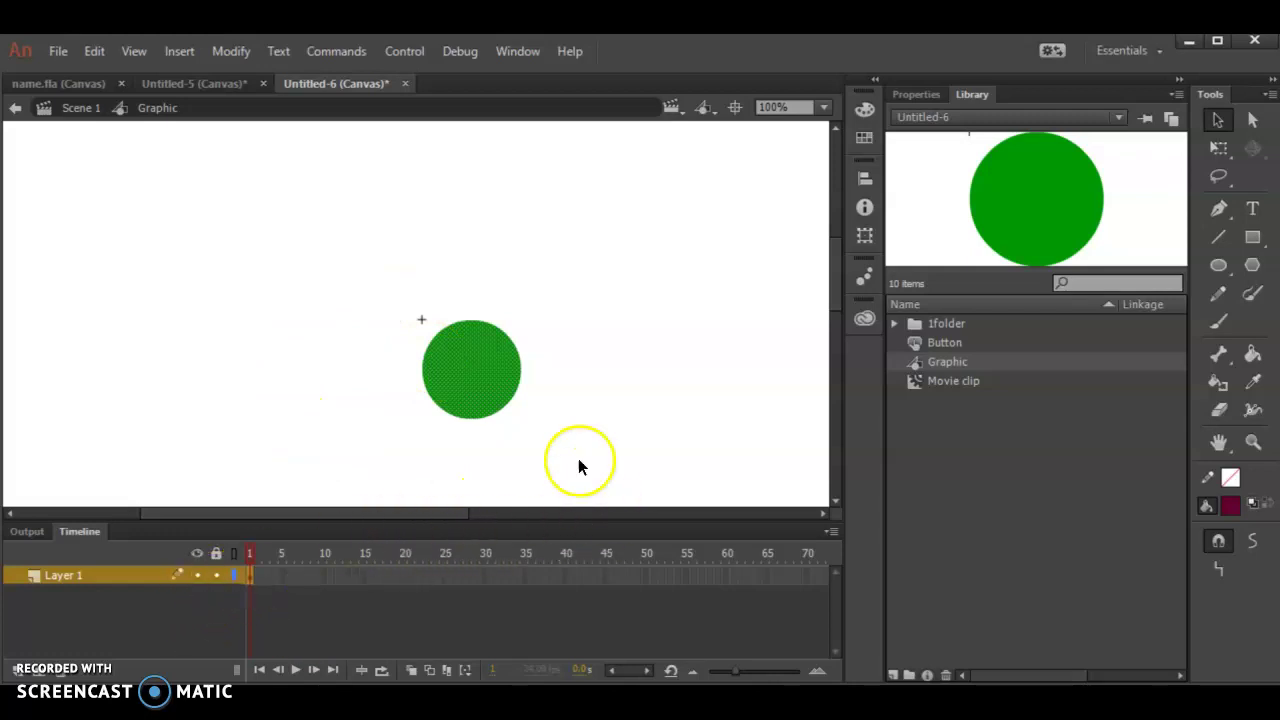
click(166, 79)
click(92, 265)
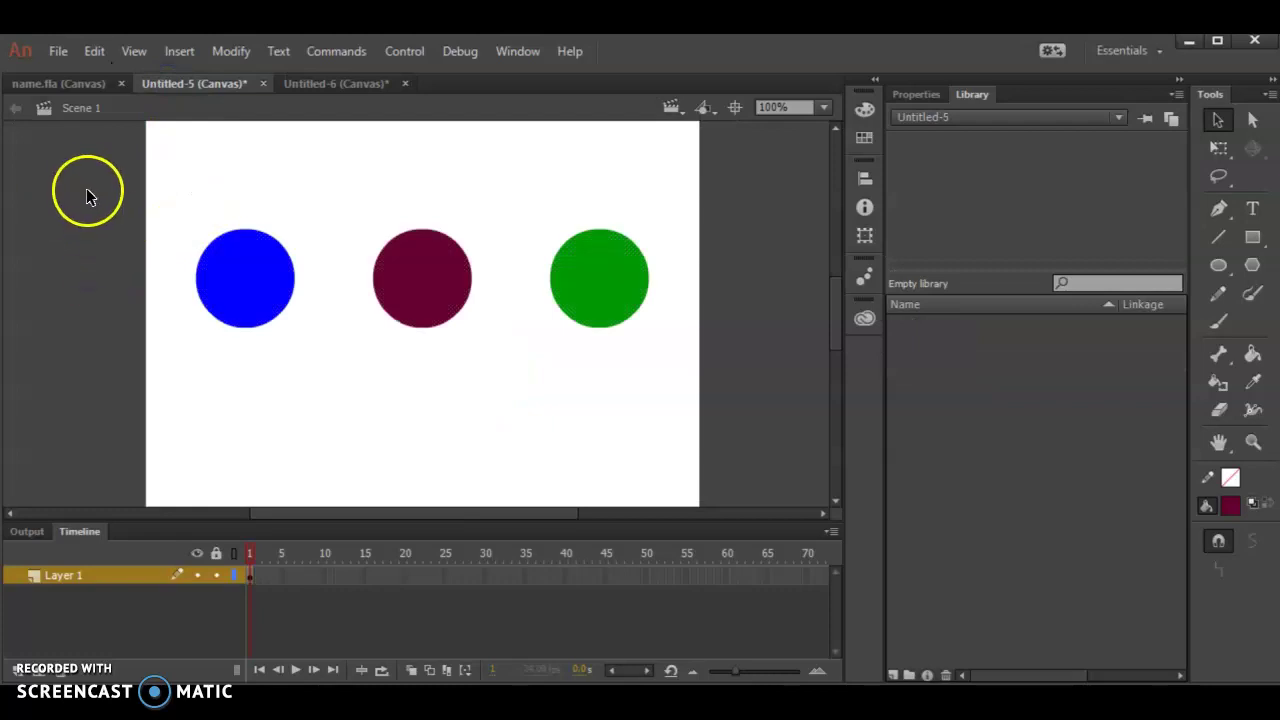
Create a new HTML5 Canvas document via File > New.
click(60, 51)
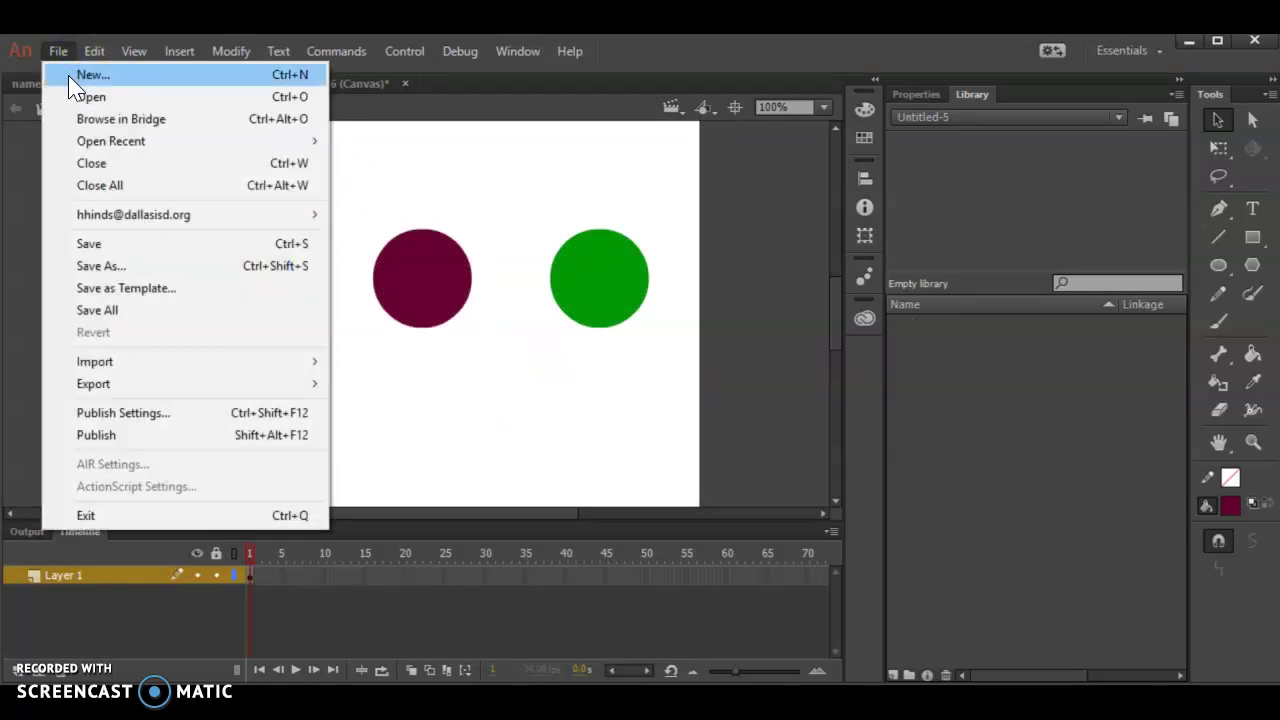
click(72, 84)
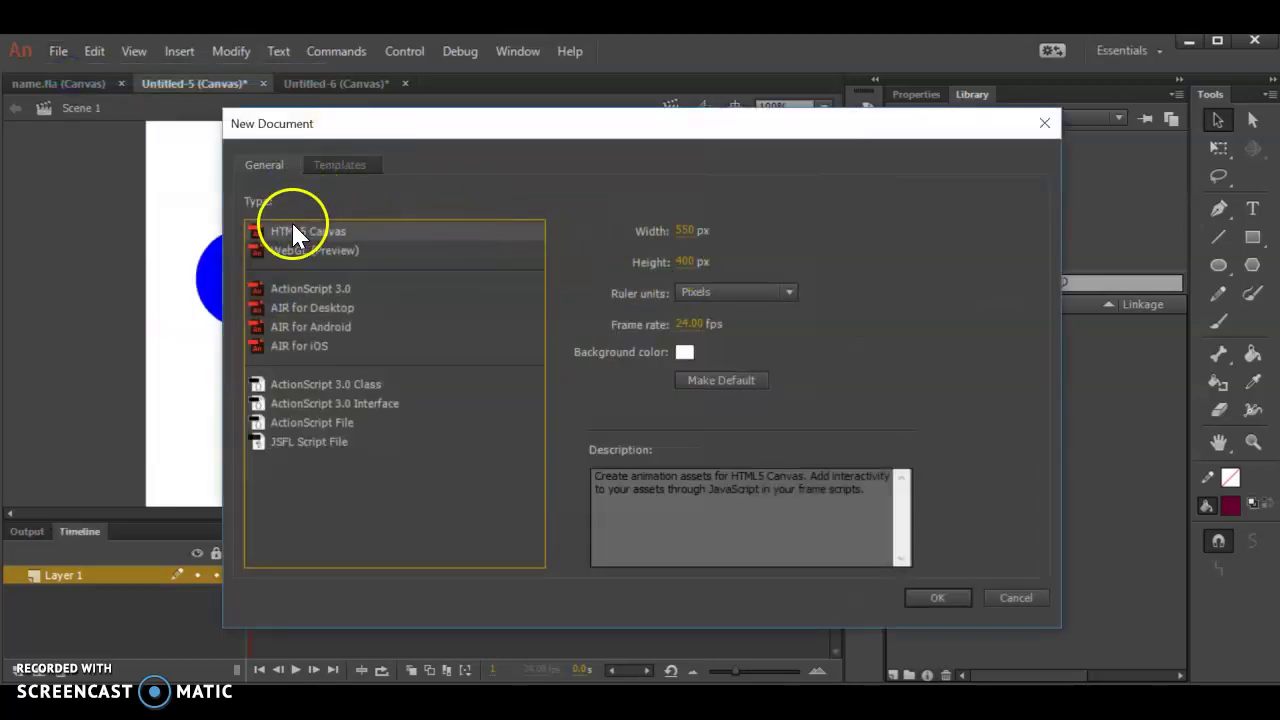
click(913, 597)
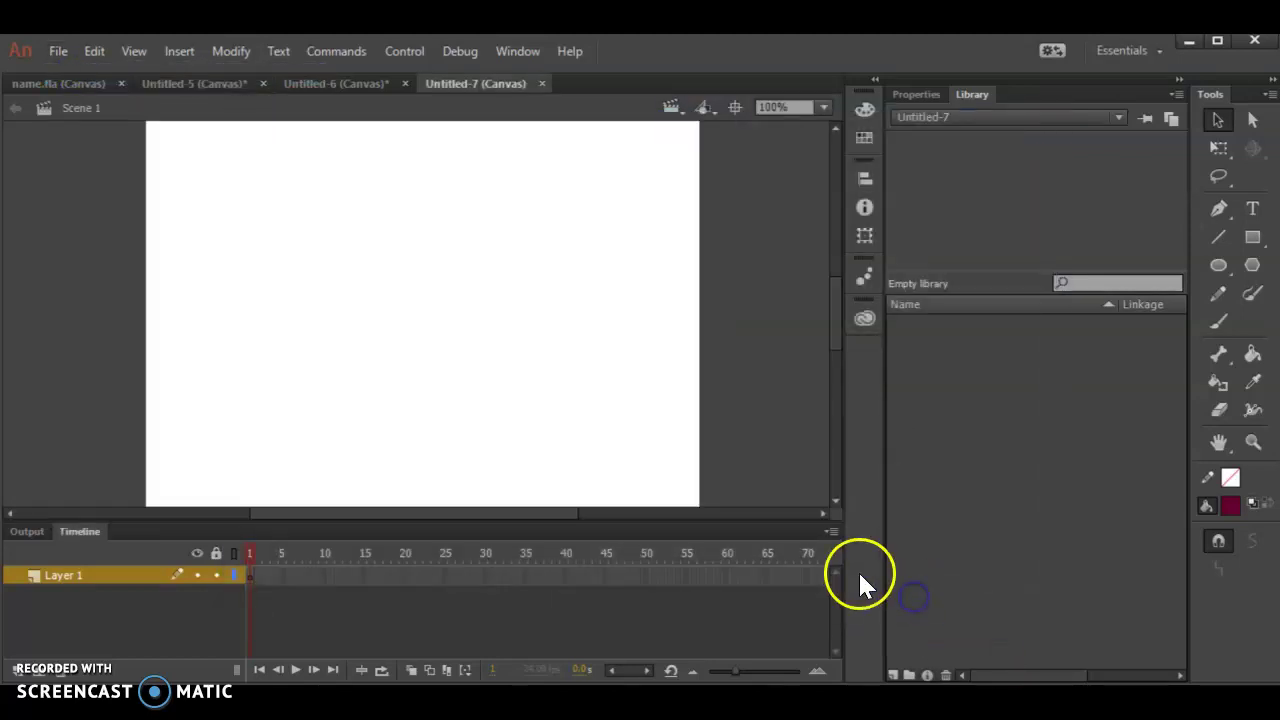
Draw a maroon circle in the stage's upper left and select it.
click(1219, 266)
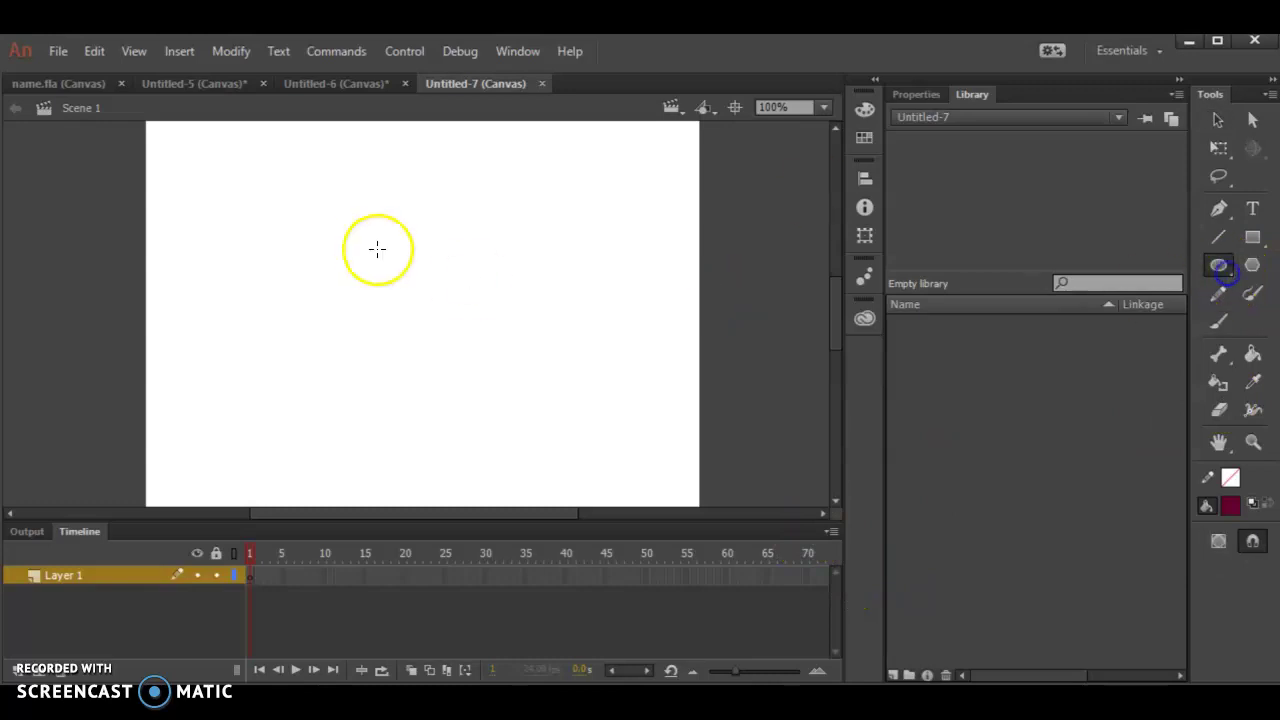
drag(180, 232, 293, 340)
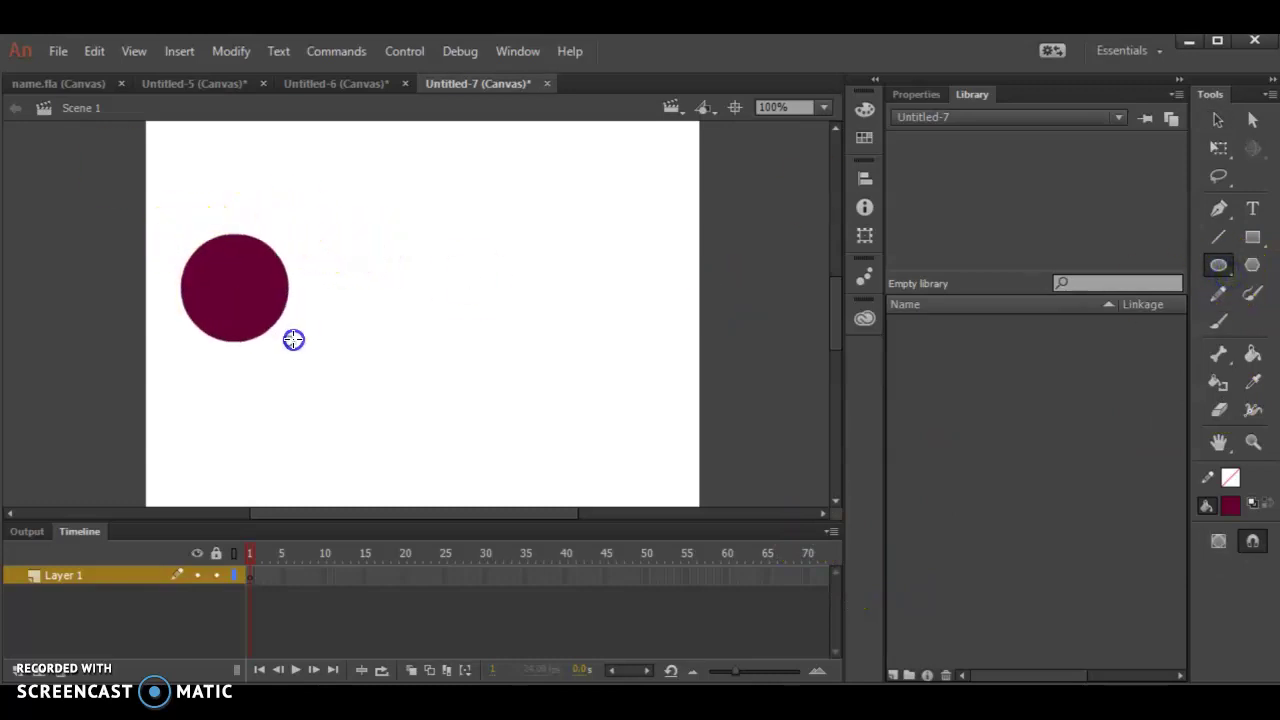
click(1218, 120)
click(231, 297)
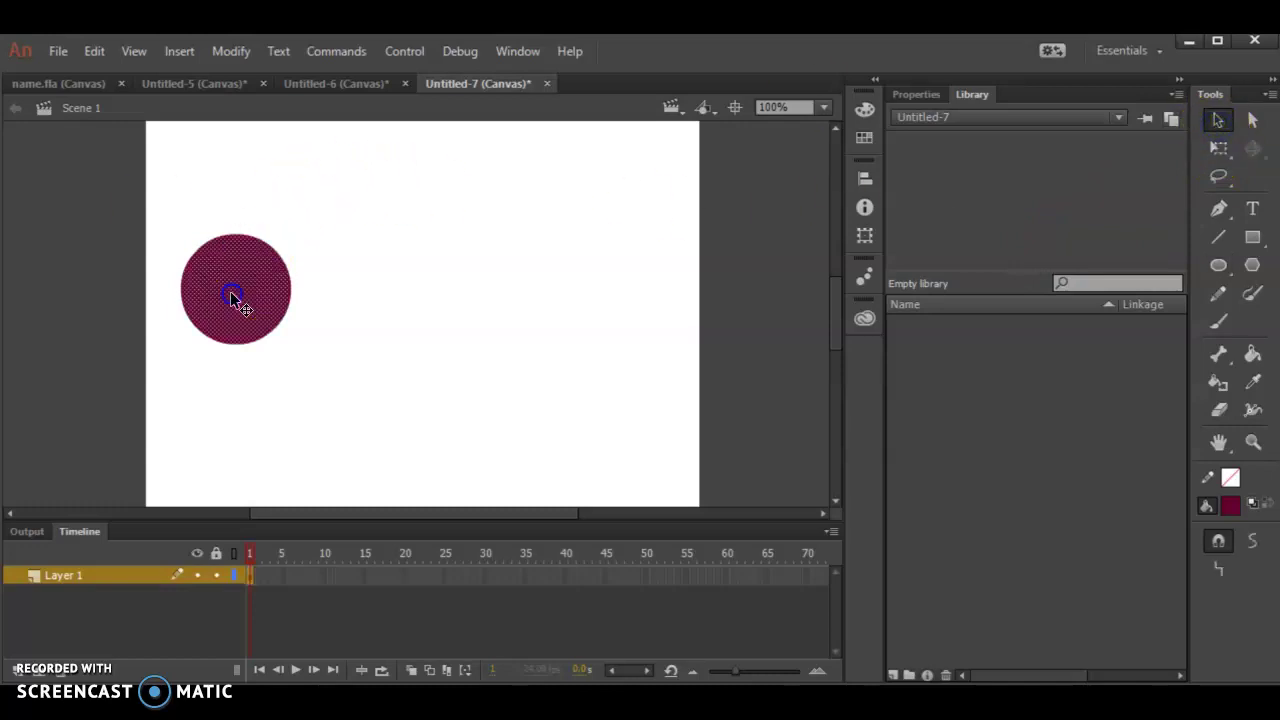
Convert the maroon circle to a Graphic symbol named 'graphic', inspect it, and return to Scene 1.
click(222, 51)
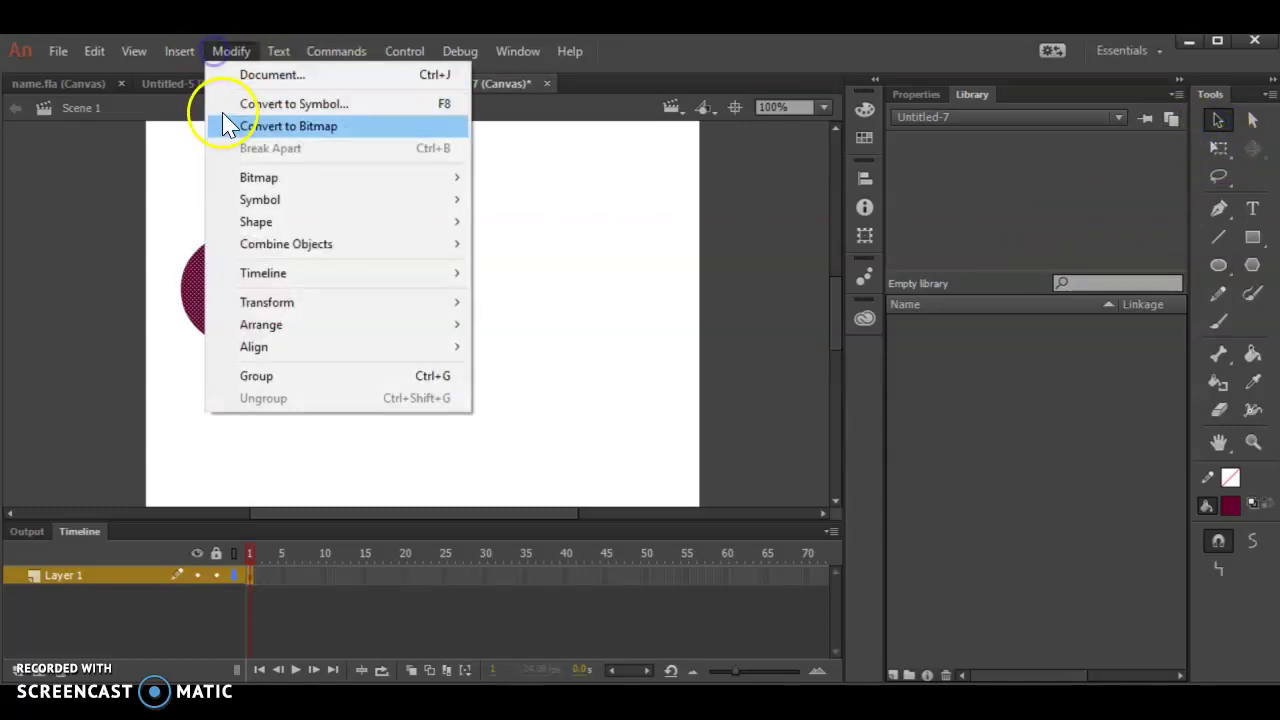
click(233, 118)
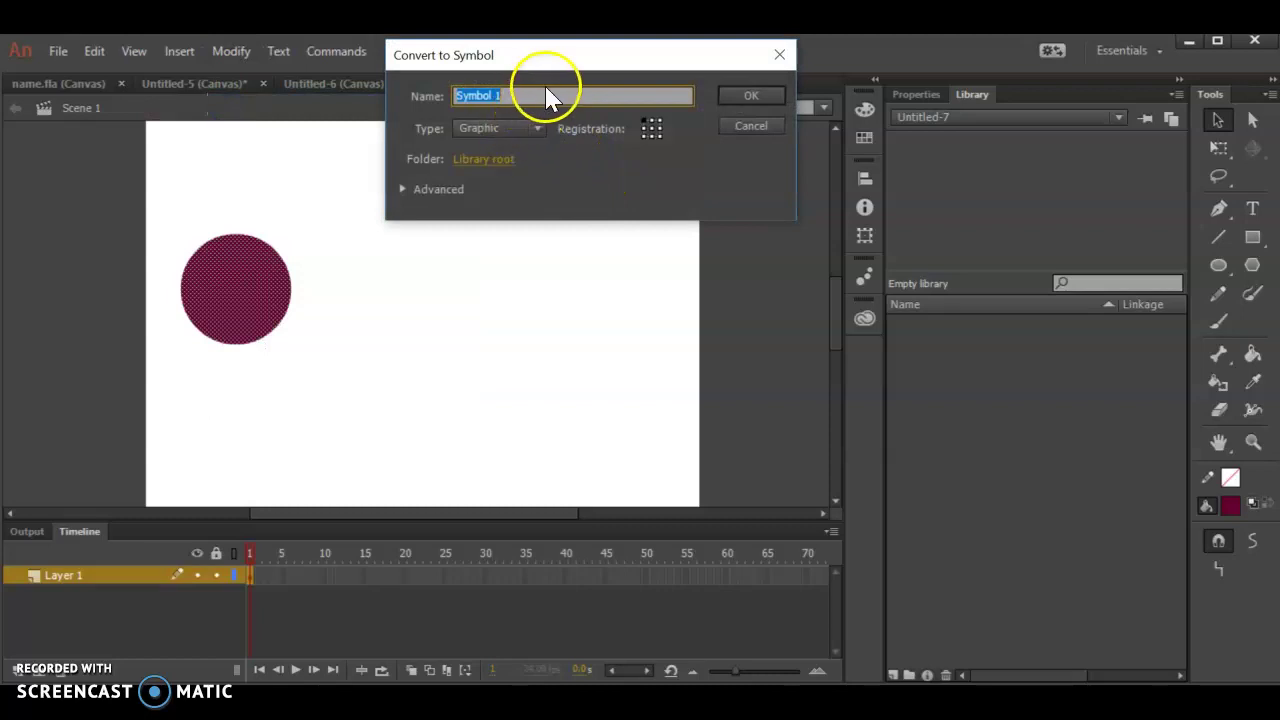
text(gra)
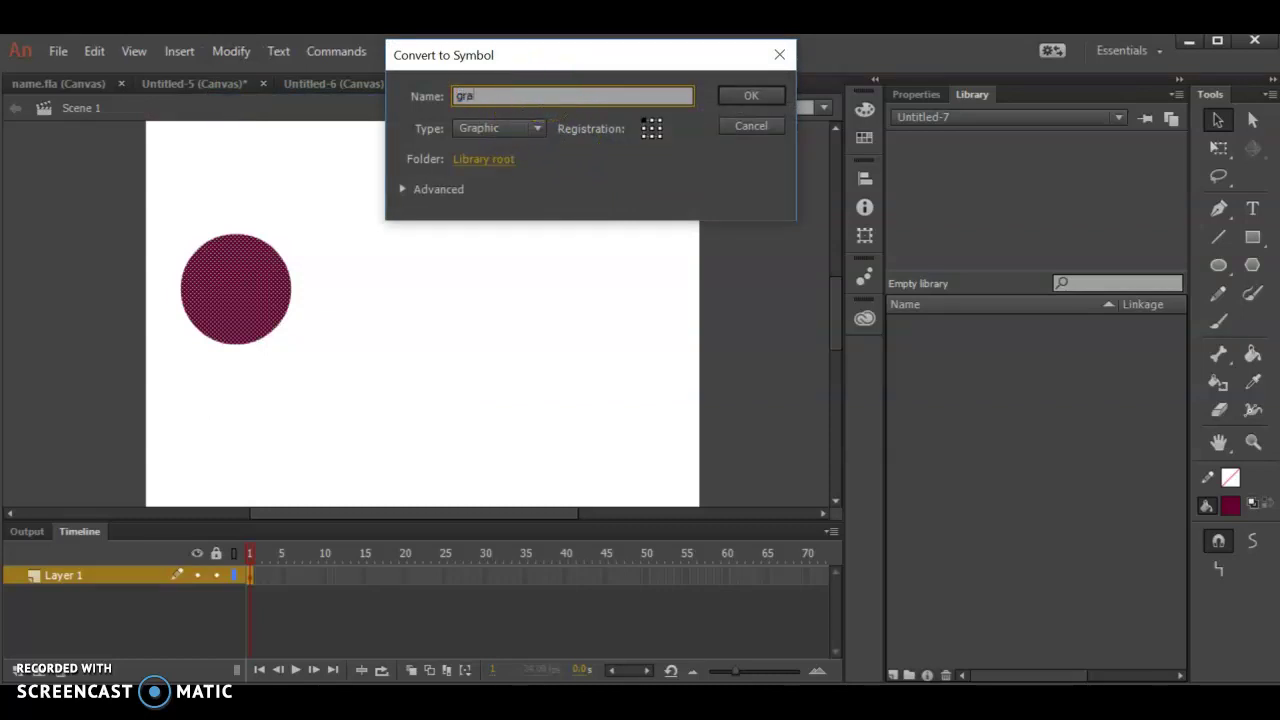
text(phic)
click(751, 96)
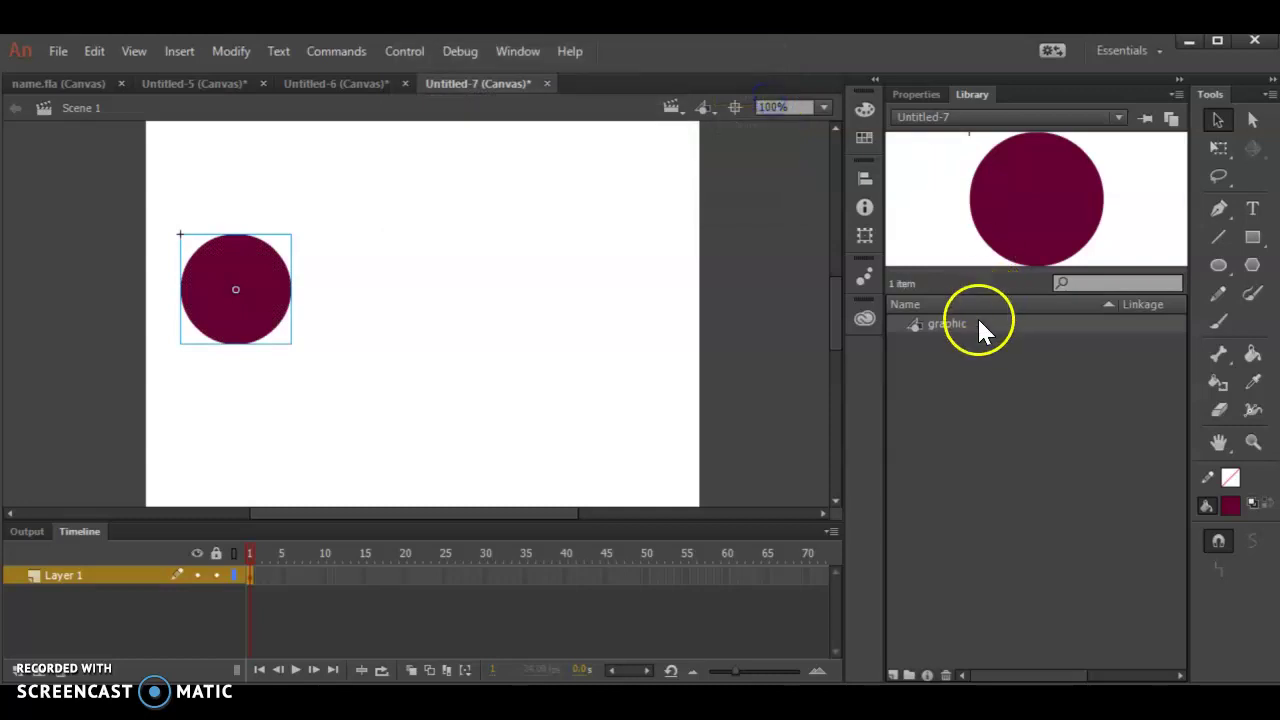
click(946, 326)
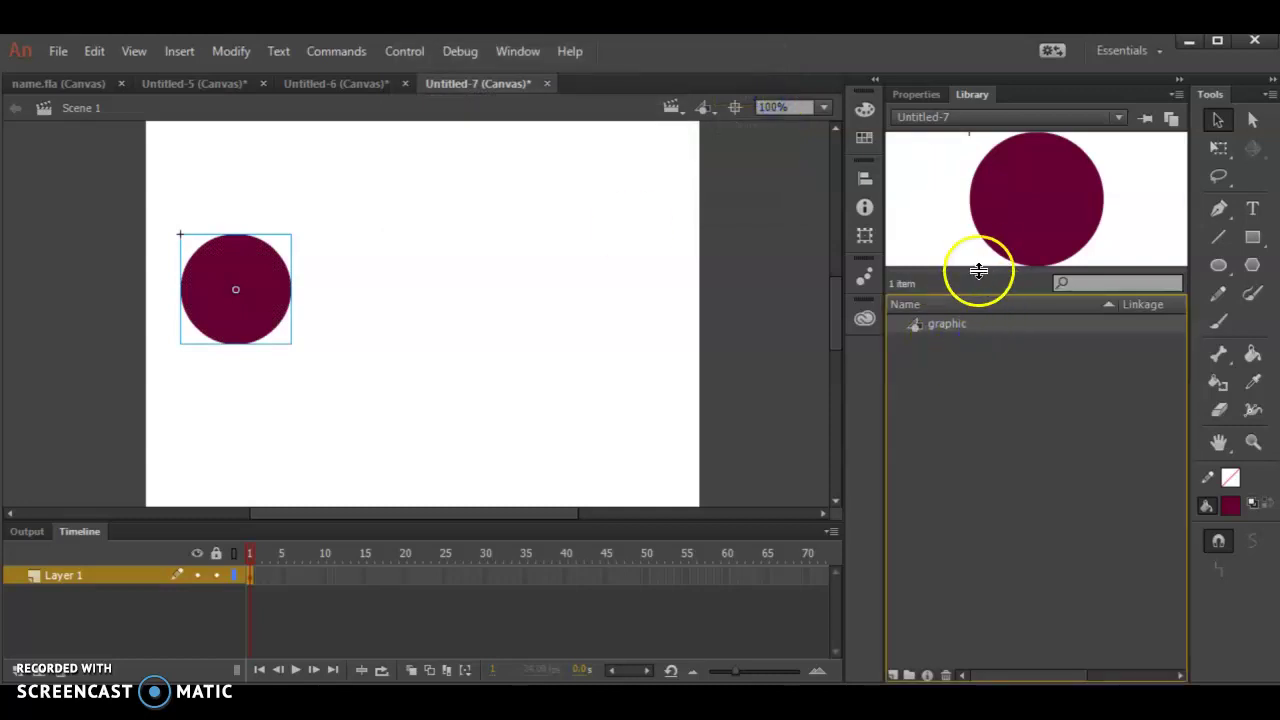
double_click(255, 314)
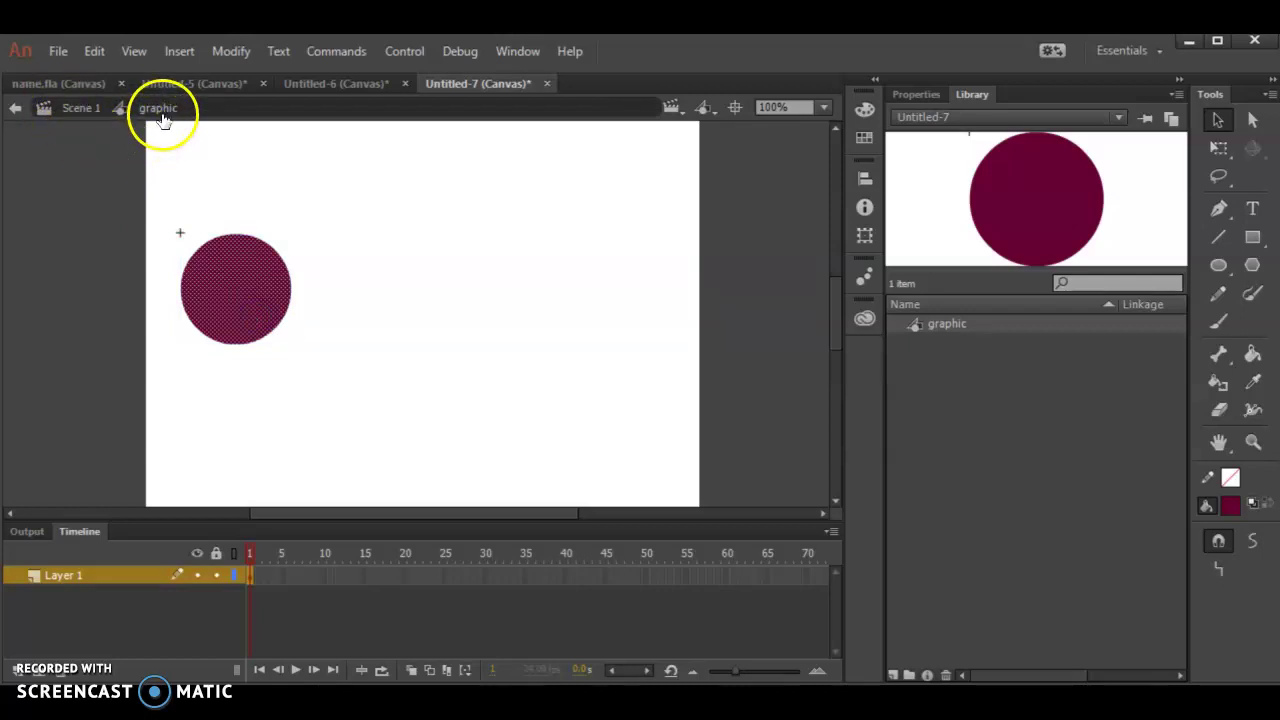
click(73, 110)
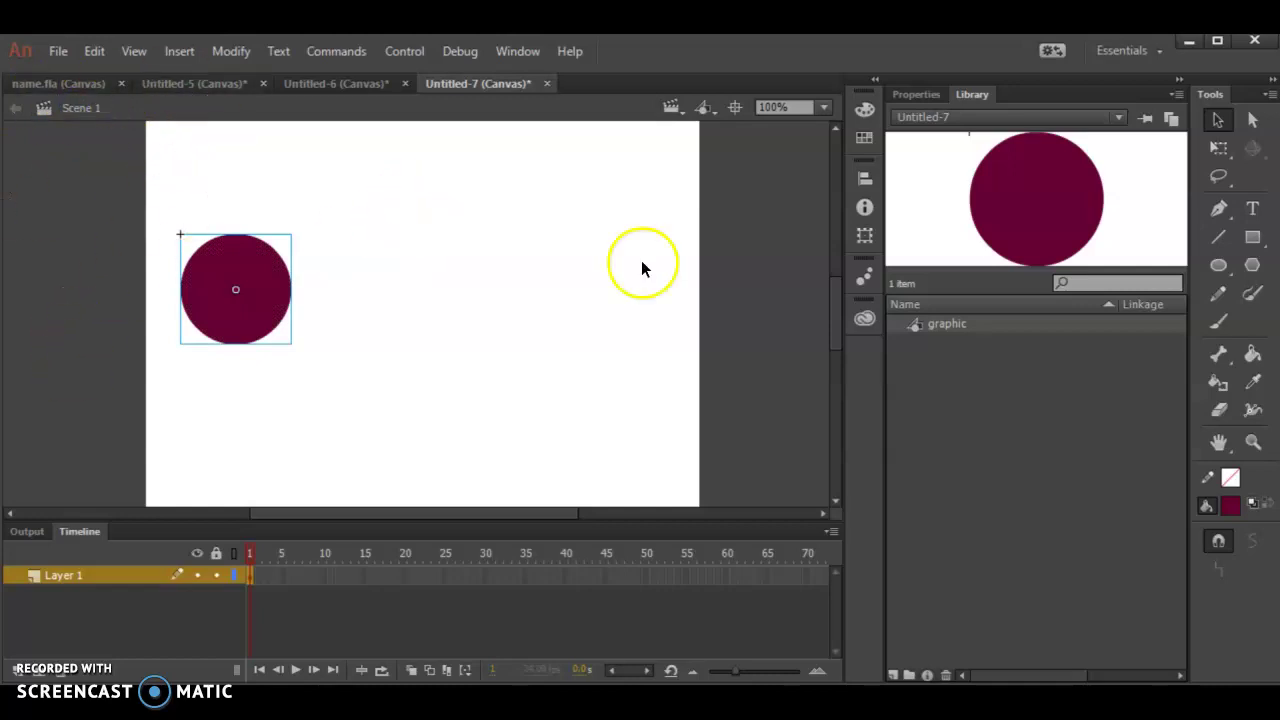
Draw a second maroon circle beside the first and select it.
click(1220, 264)
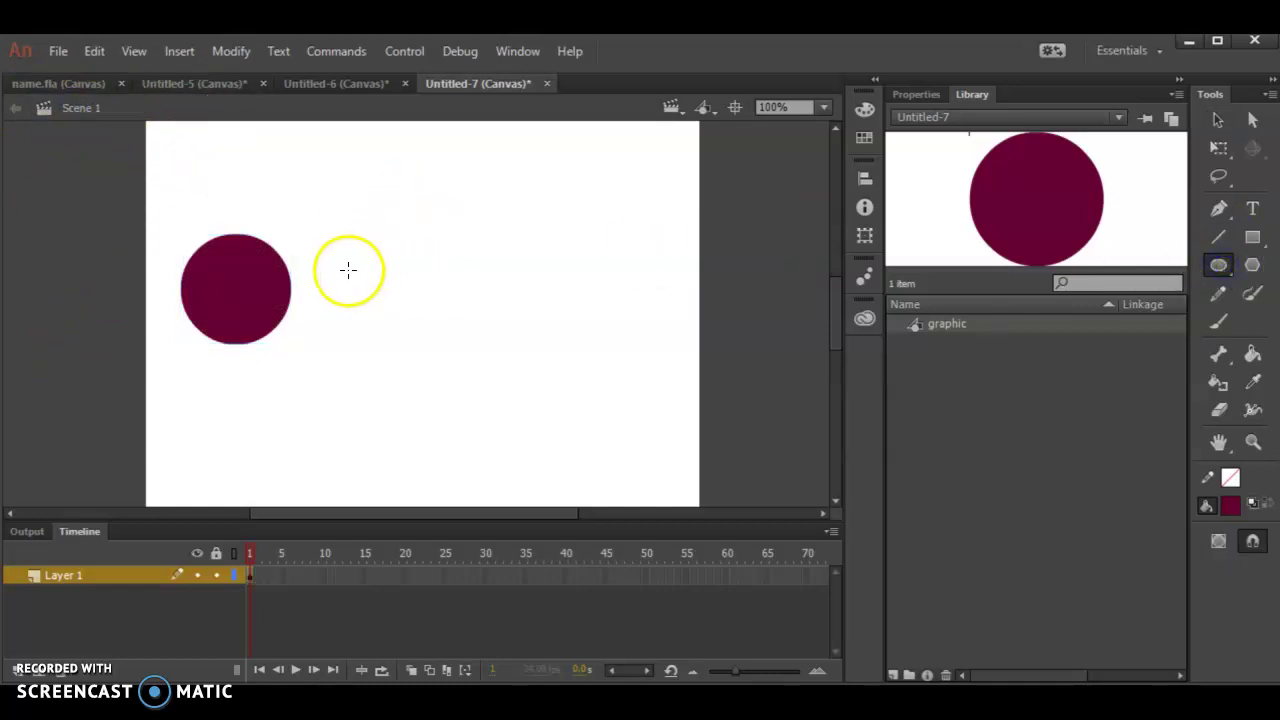
drag(331, 244, 447, 330)
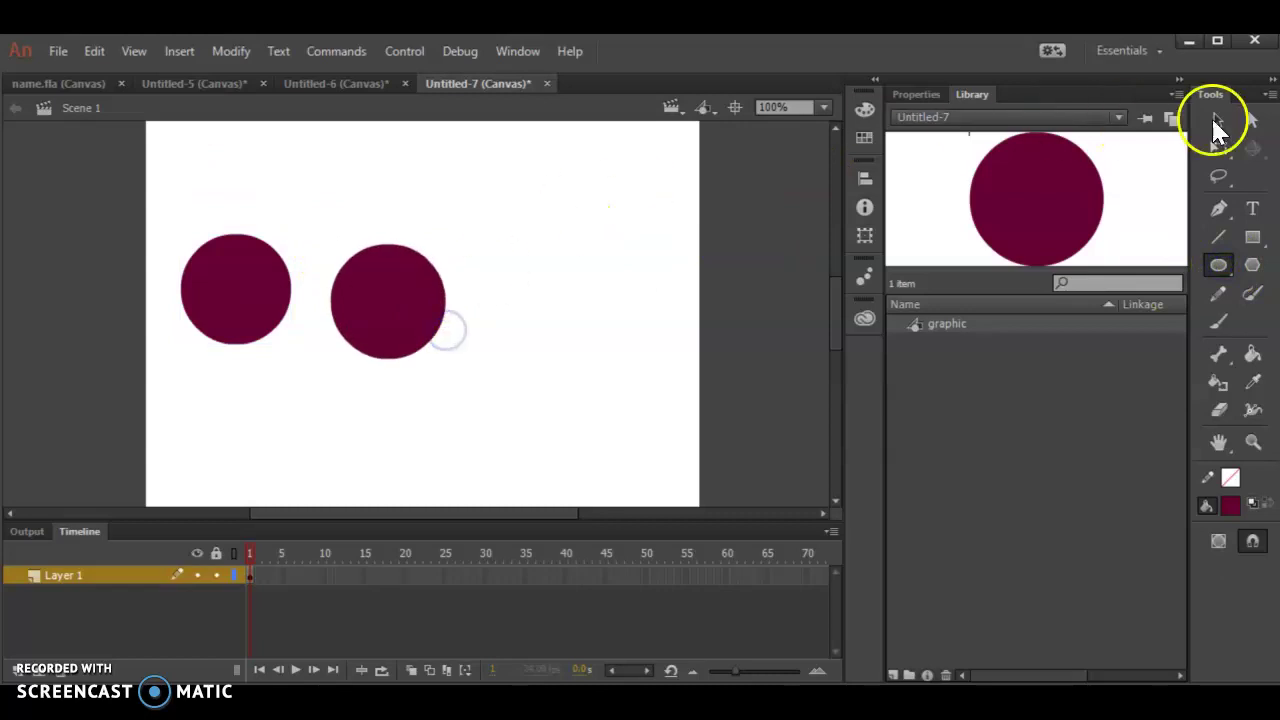
click(1218, 122)
click(426, 290)
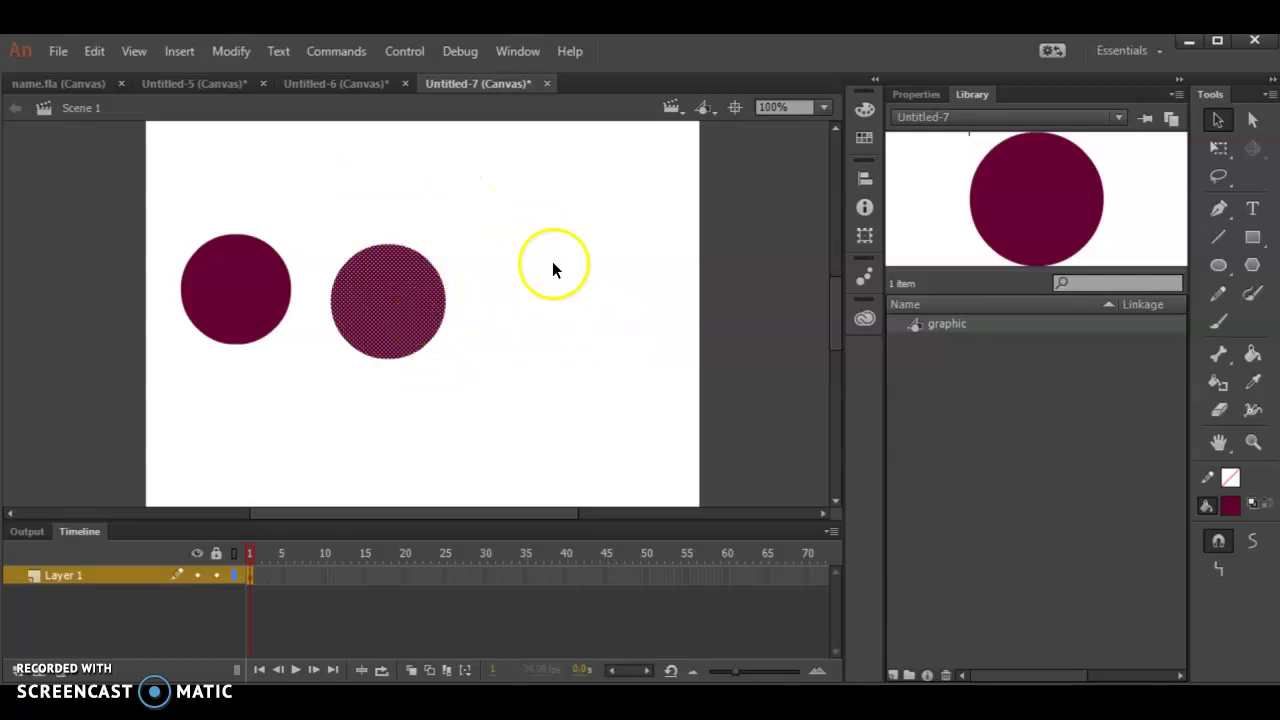
Convert the second circle to a Movie Clip symbol named 'movie clip'.
click(234, 51)
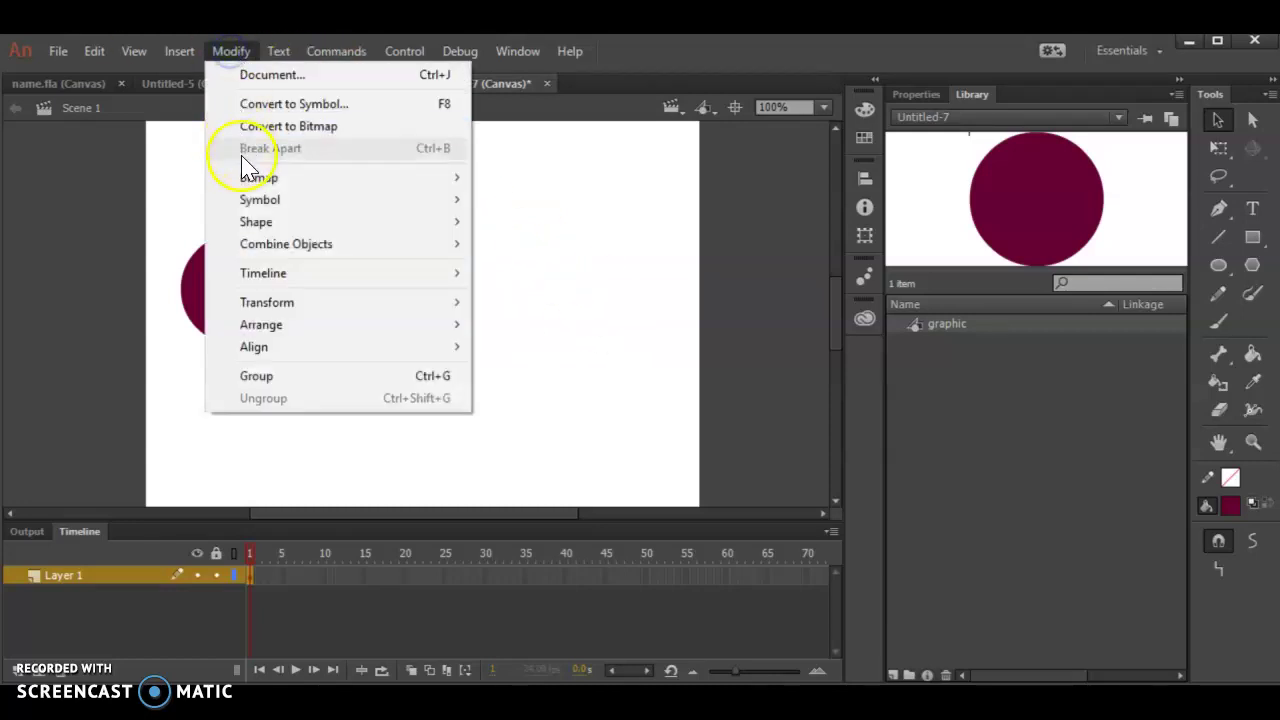
click(285, 105)
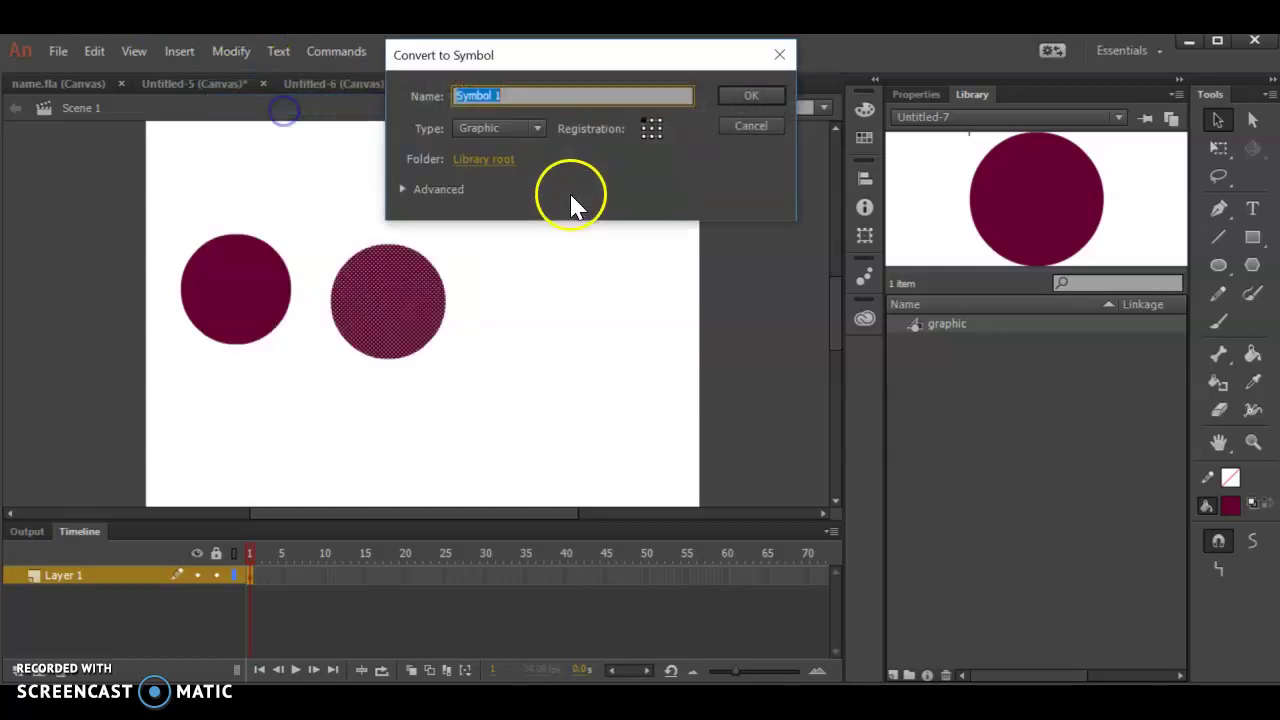
text(movie)
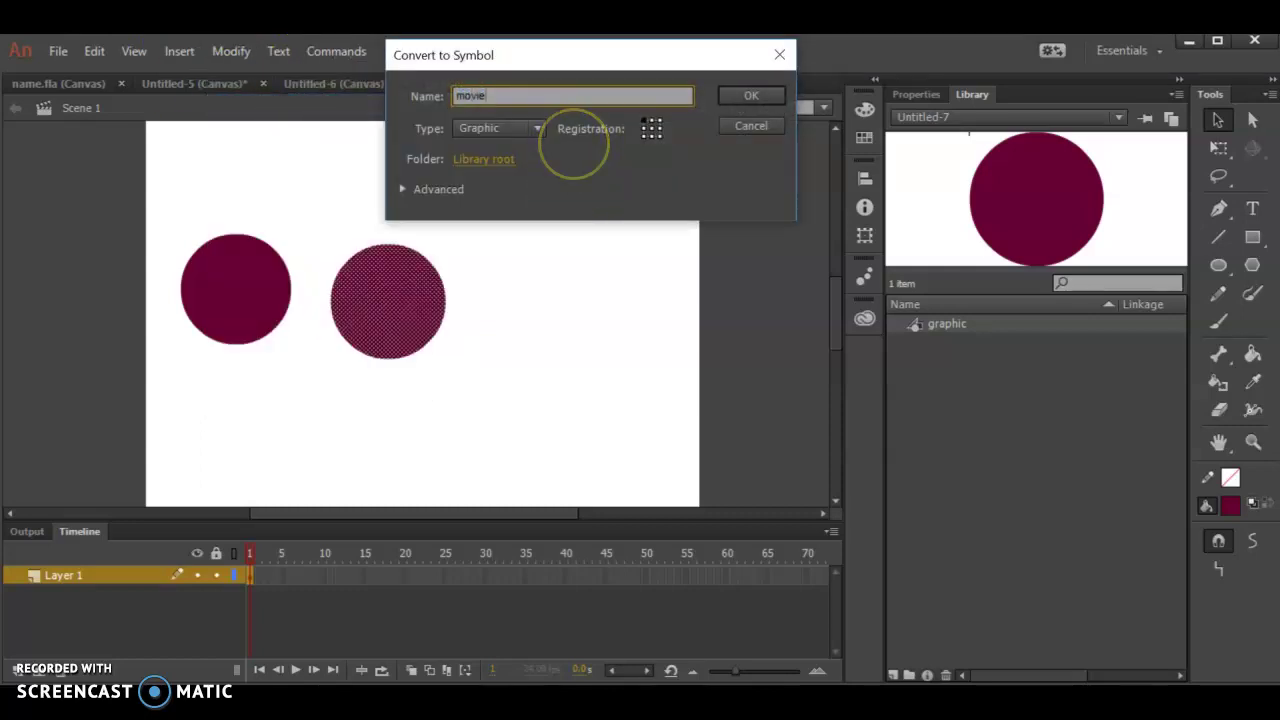
text( clip)
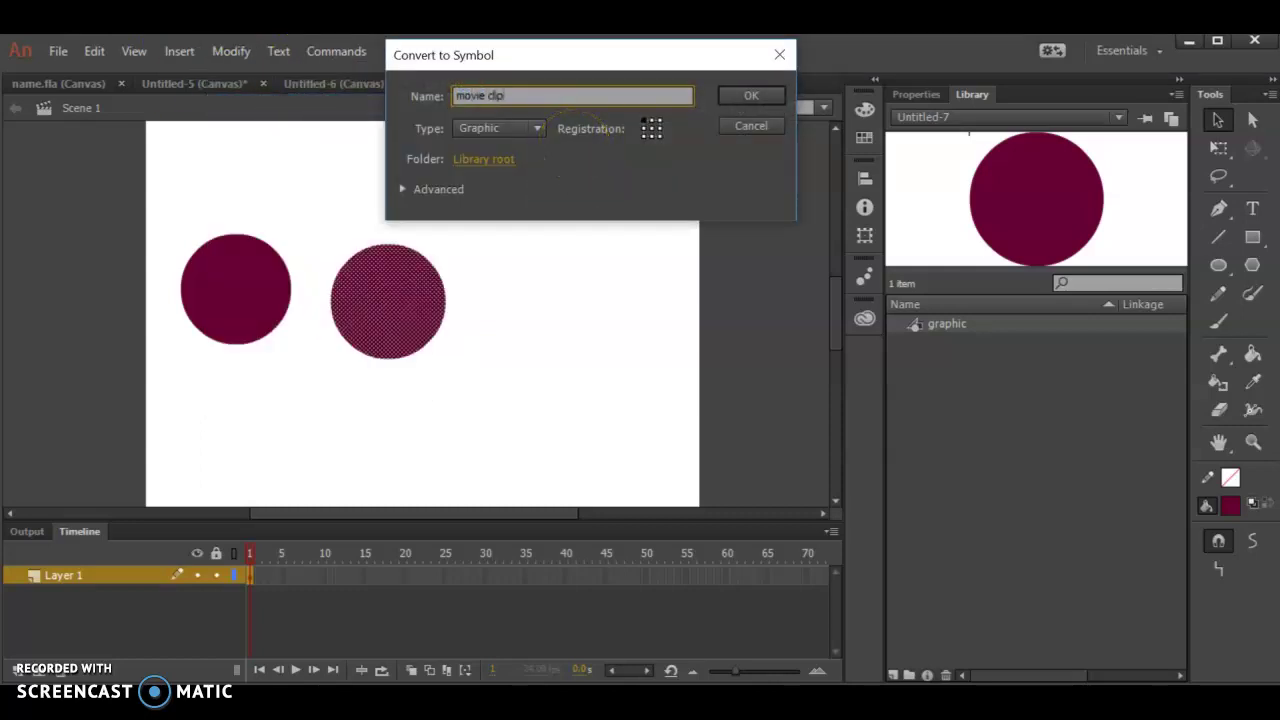
click(509, 130)
click(510, 150)
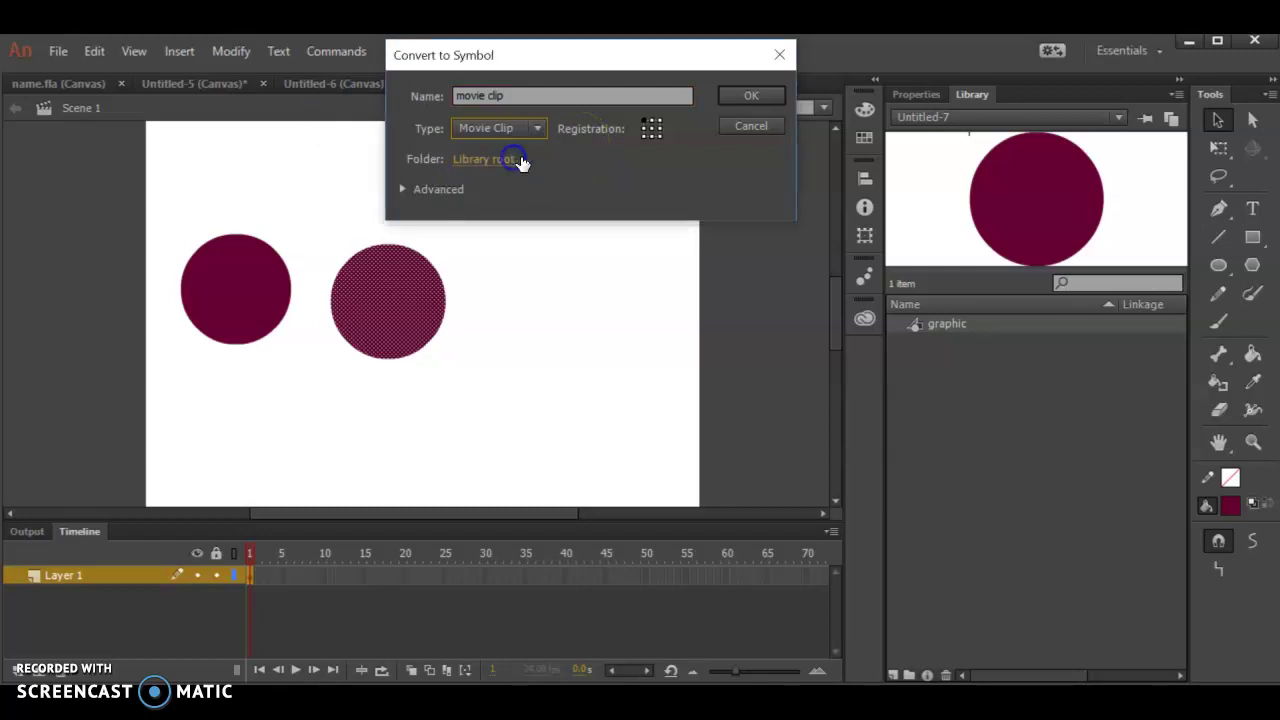
click(740, 94)
click(1219, 265)
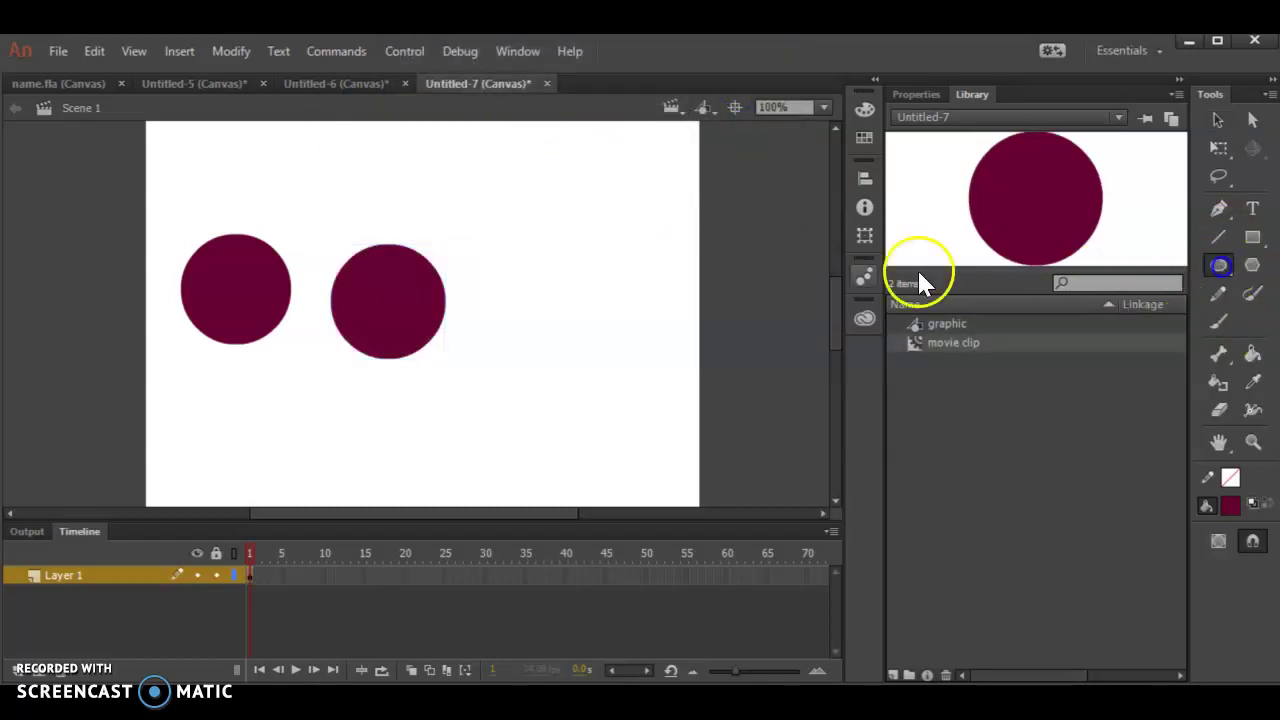
Draw a third circle to the right and select it.
drag(502, 246, 622, 364)
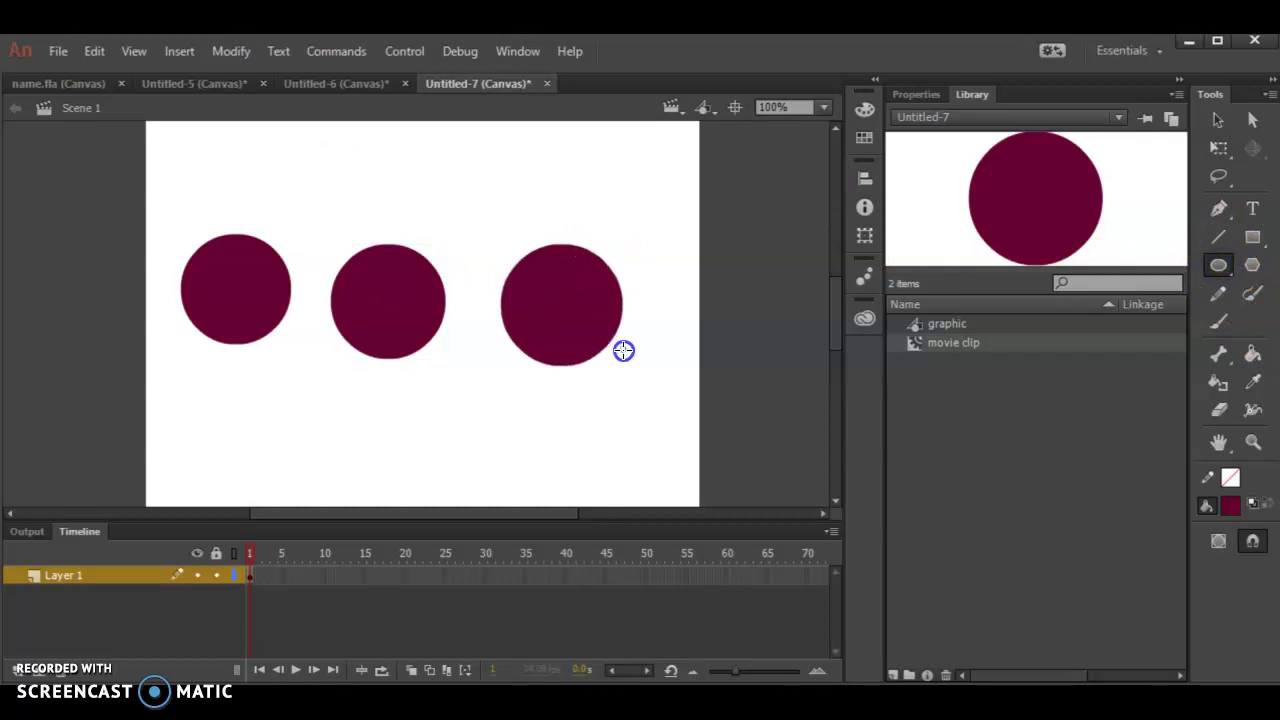
click(1216, 118)
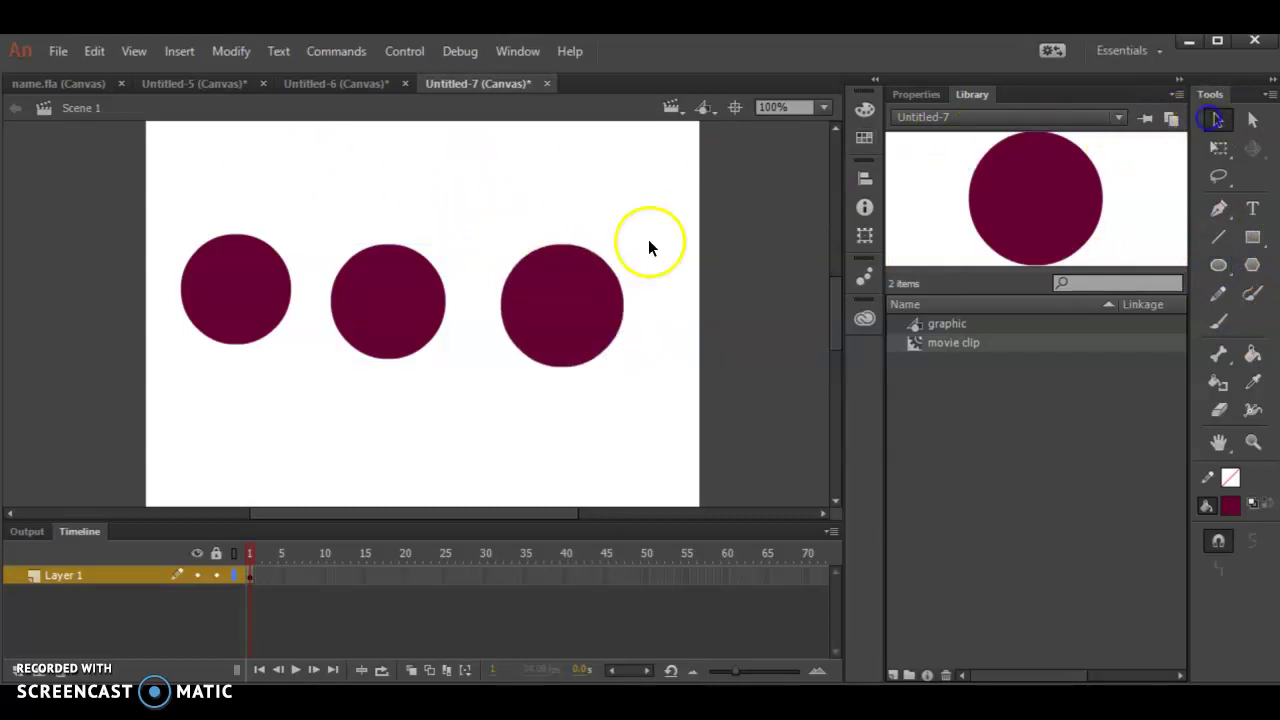
click(606, 281)
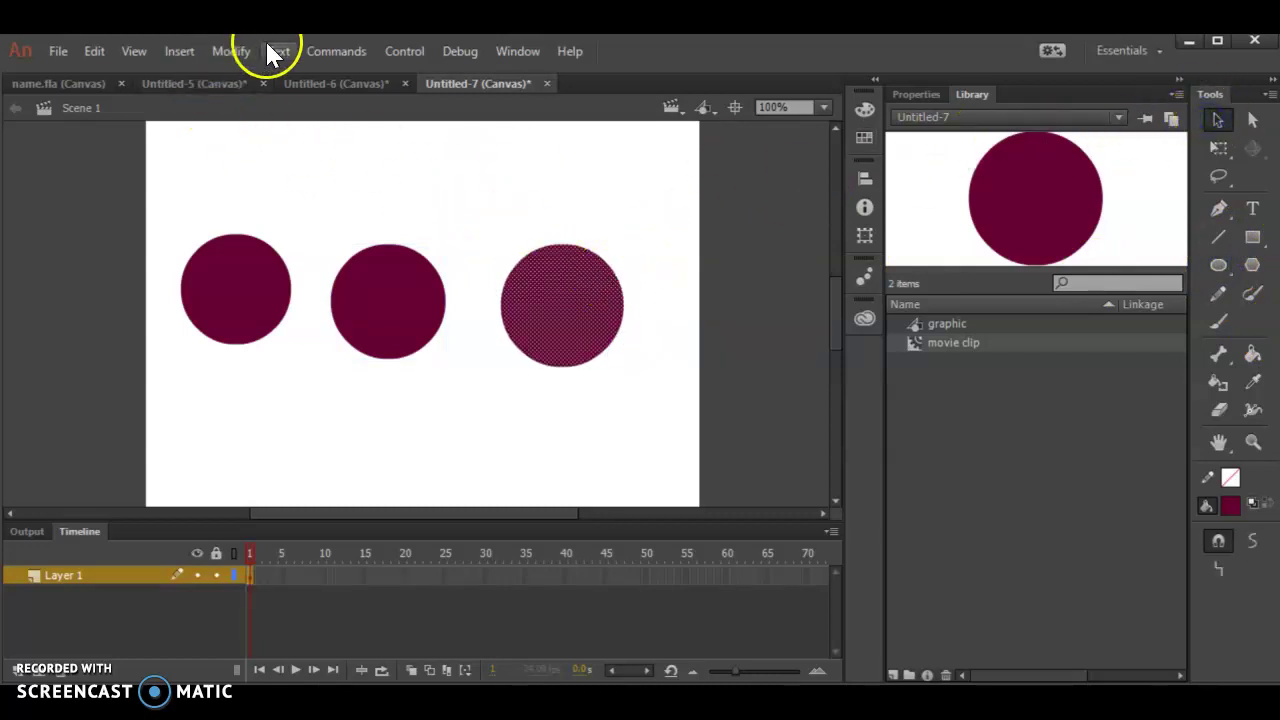
Convert the third circle to a Button symbol named 'button'.
click(238, 51)
click(292, 104)
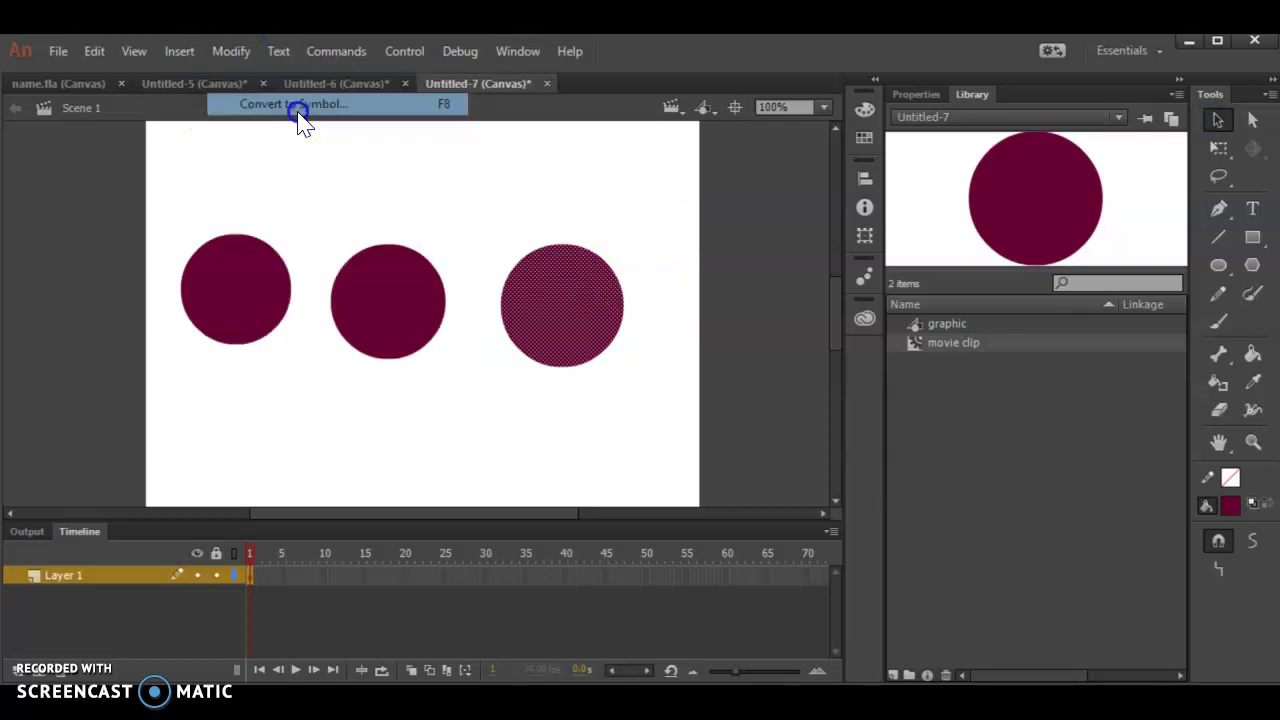
text(button)
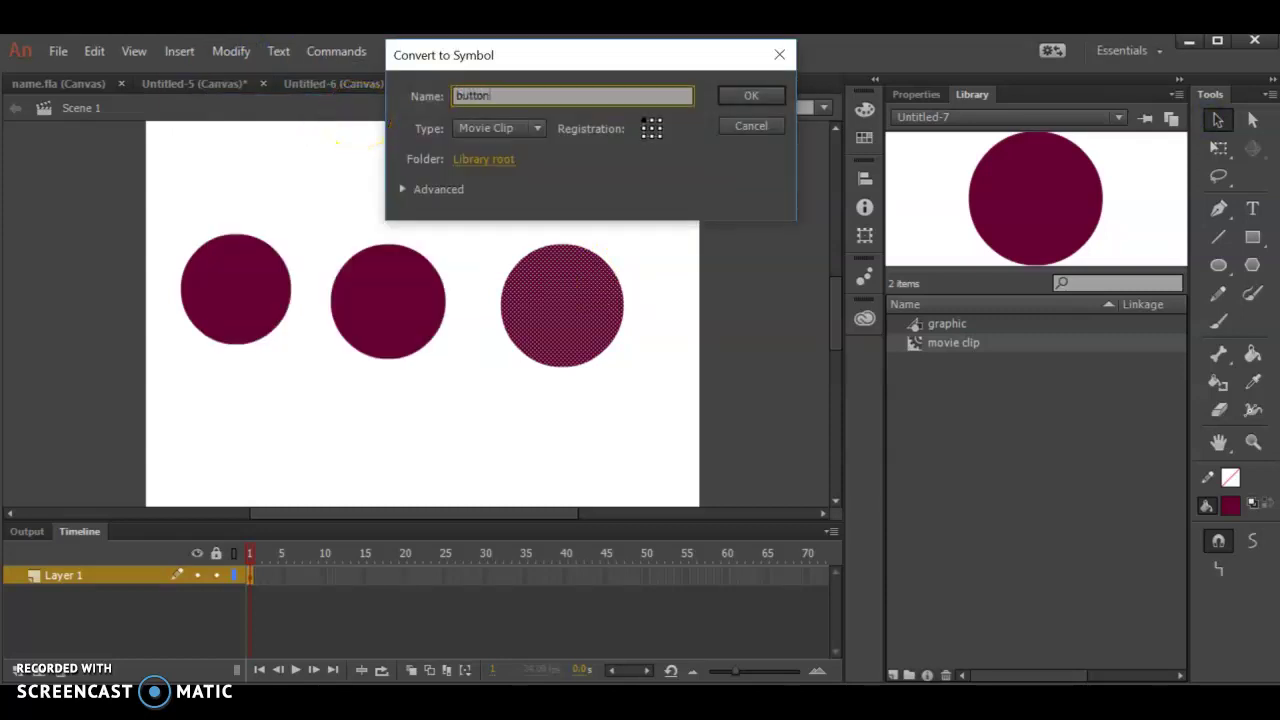
click(527, 134)
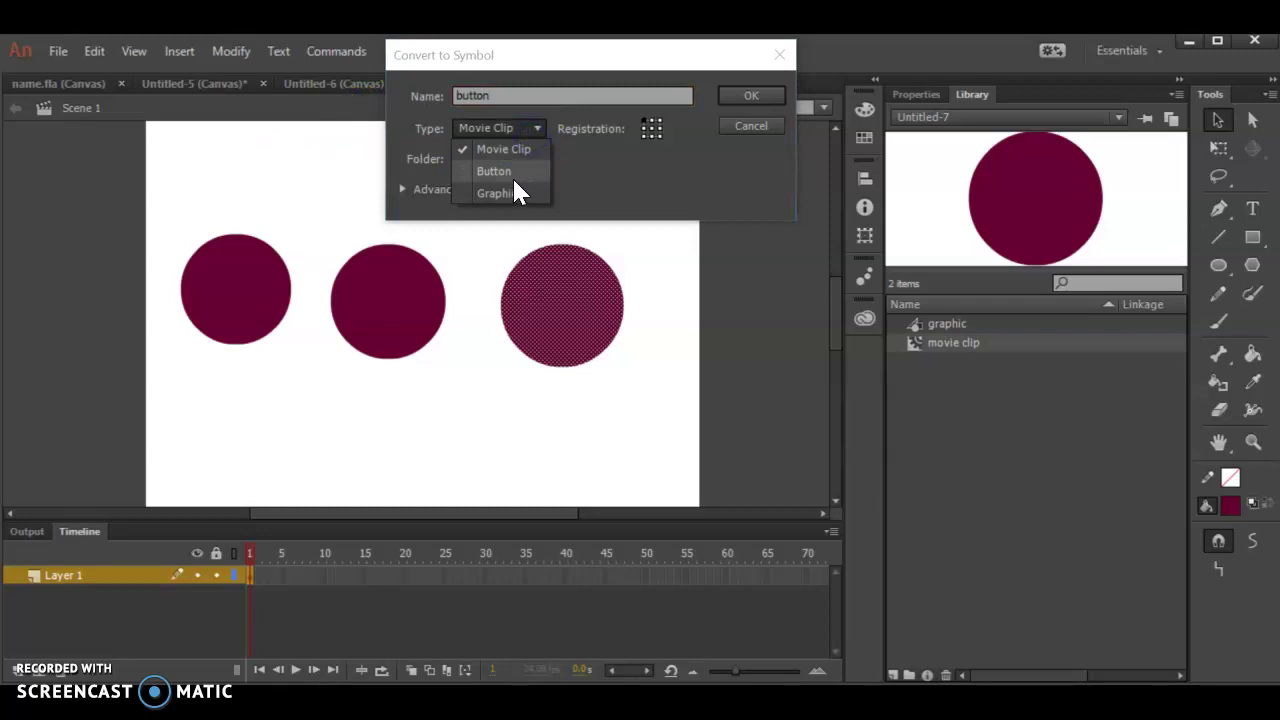
click(512, 176)
key(Return)
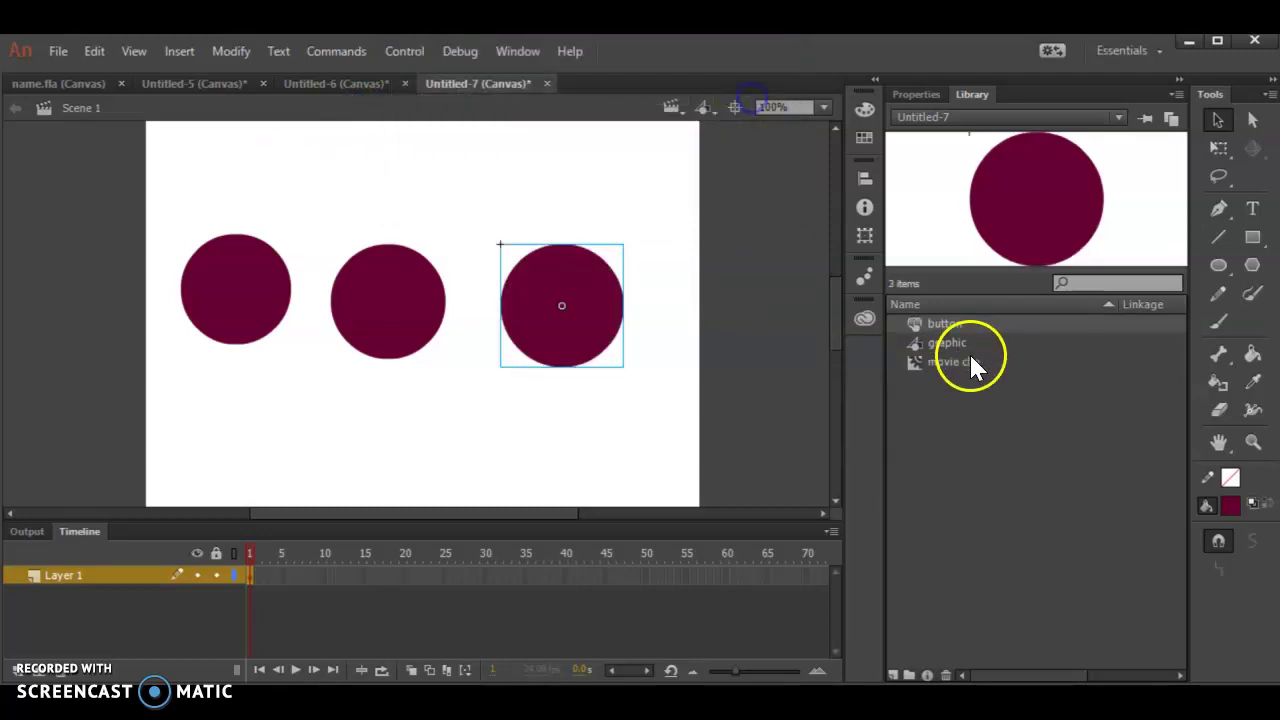
Preview the button, graphic and movie clip symbols in the Library.
click(945, 320)
click(938, 343)
click(938, 360)
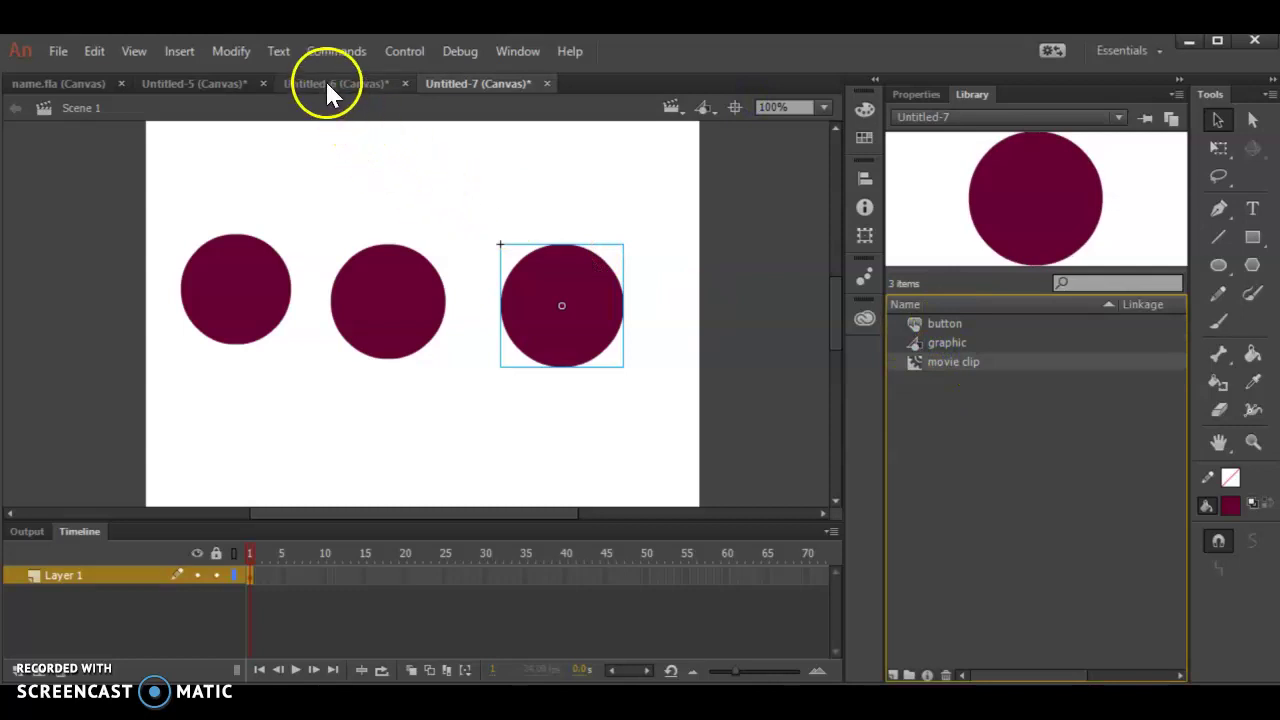
Switch to Untitled-5 and select its maroon, green and blue circles, checking the Modify menu.
click(228, 83)
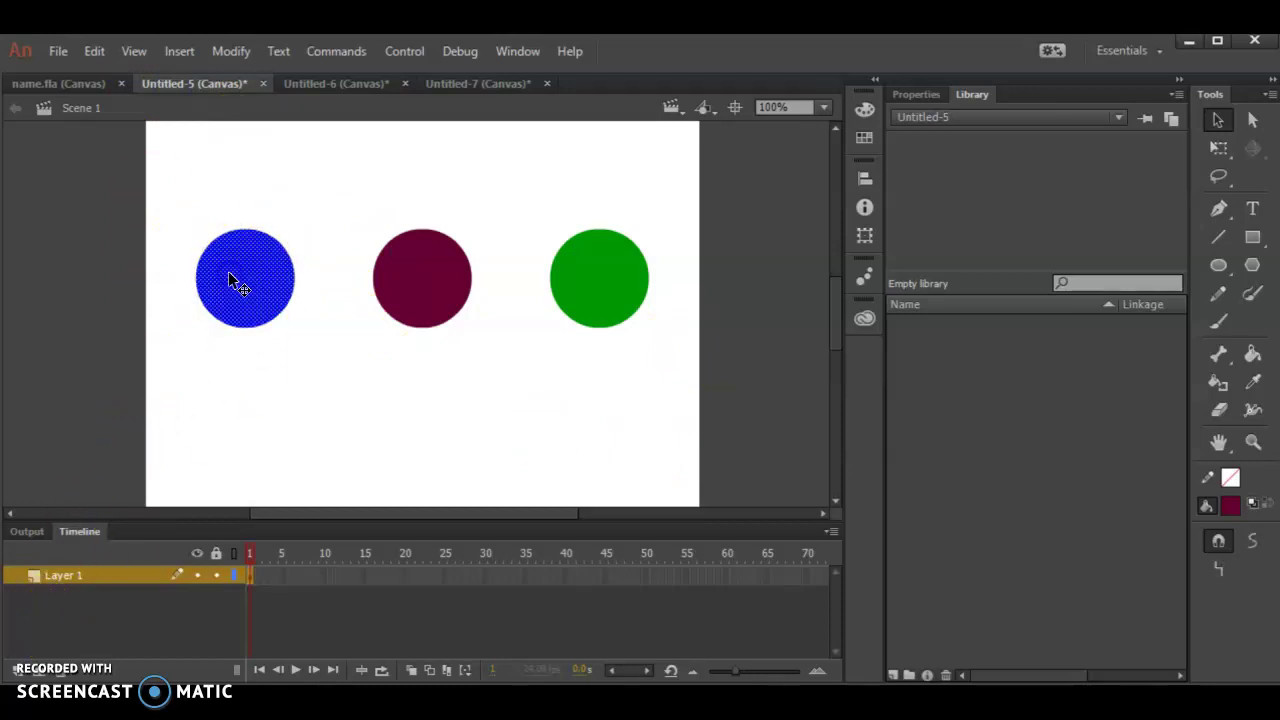
click(449, 263)
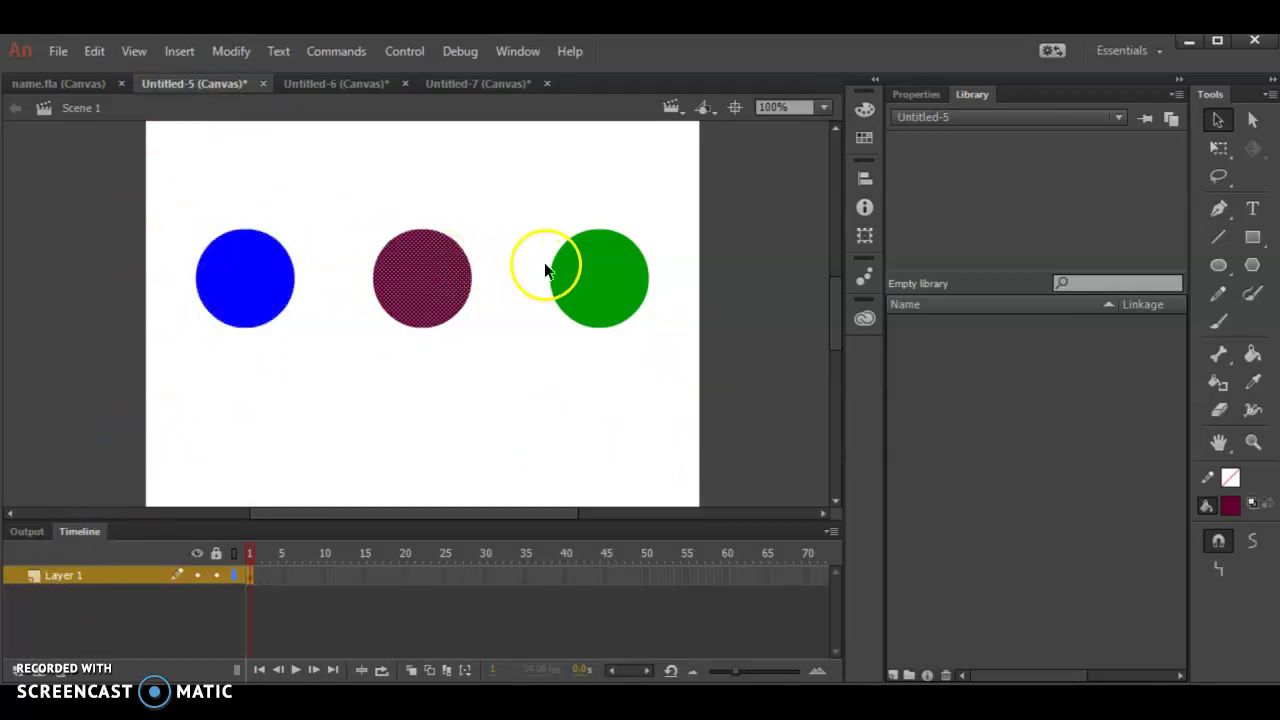
click(593, 267)
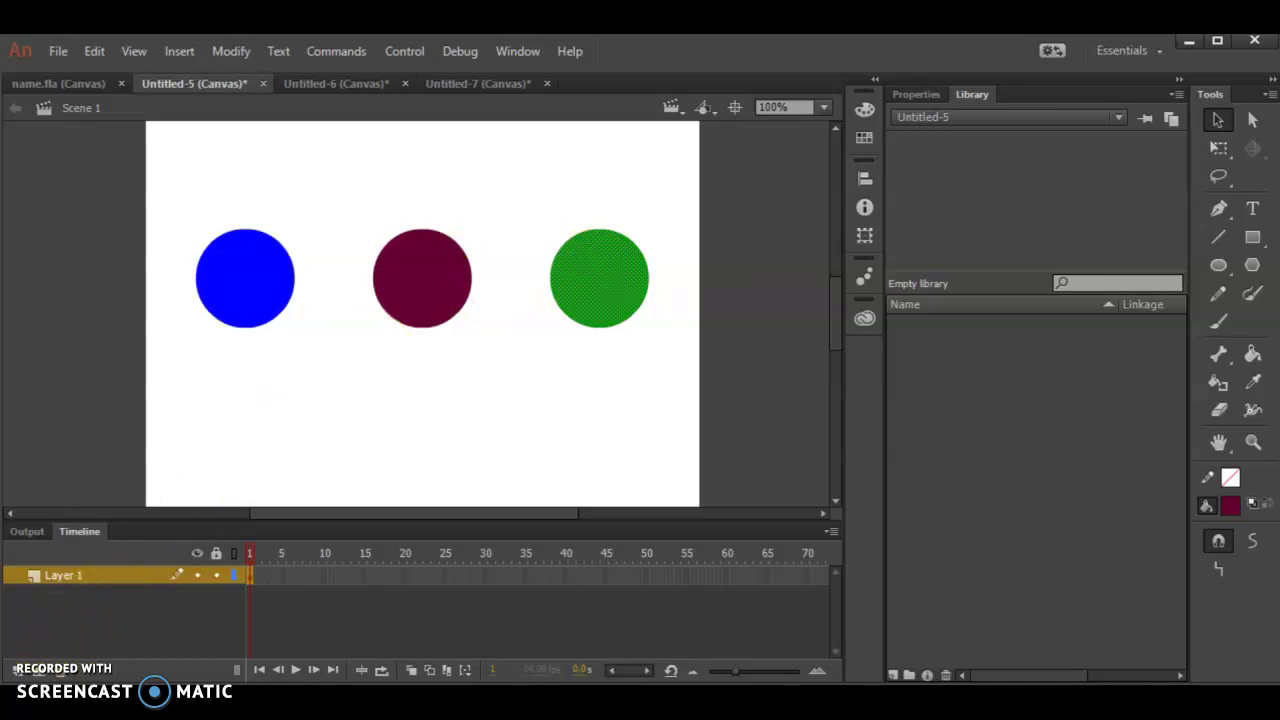
click(250, 305)
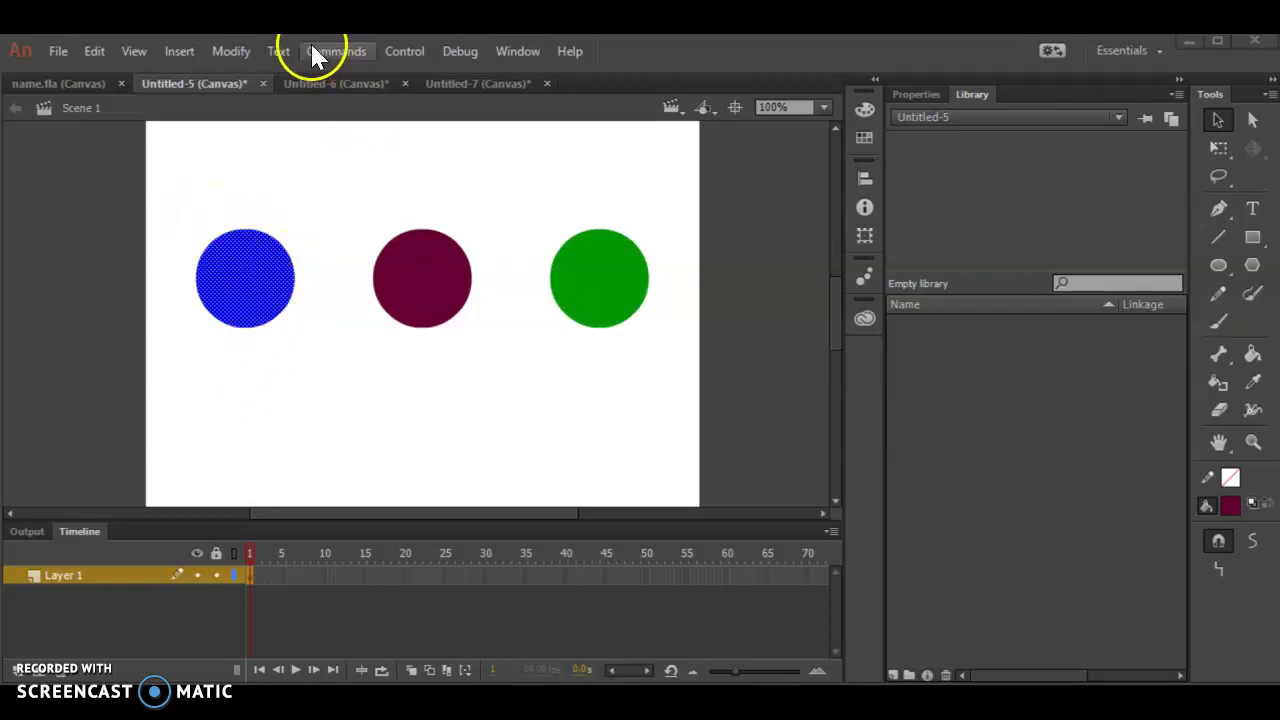
click(231, 51)
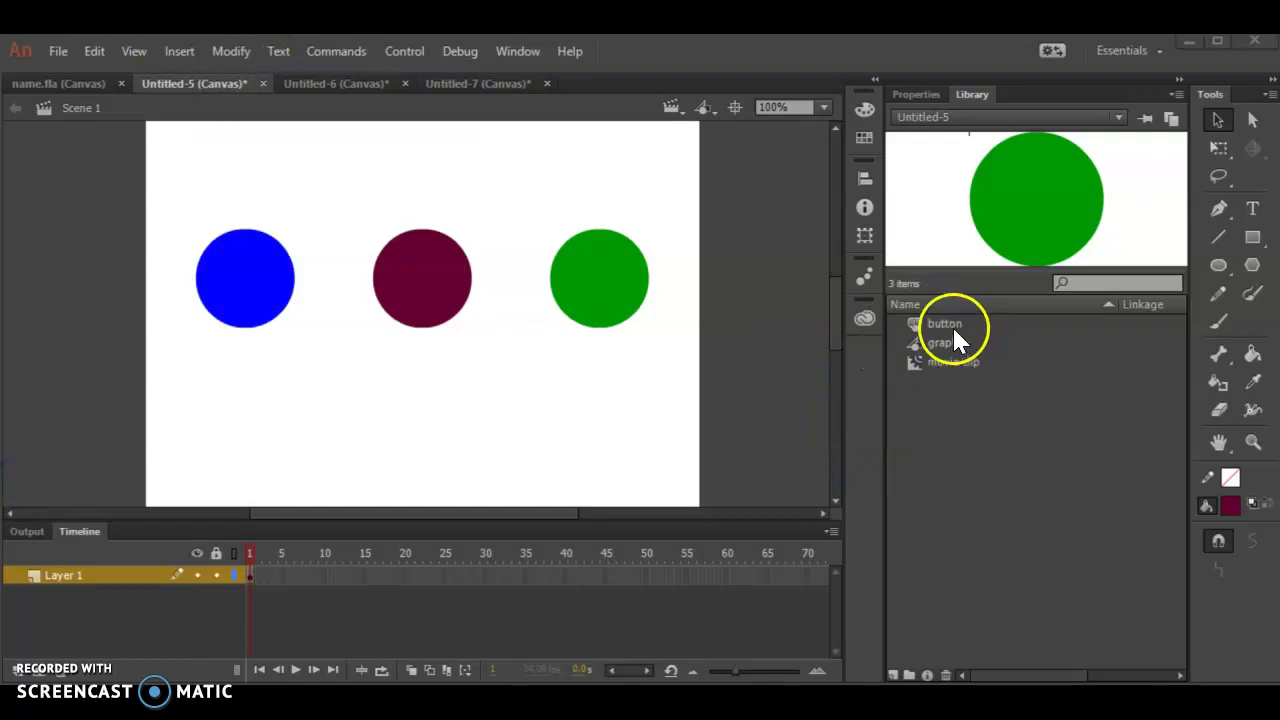
Preview the button, graphic and movie clip symbols in the Library.
click(952, 326)
click(948, 342)
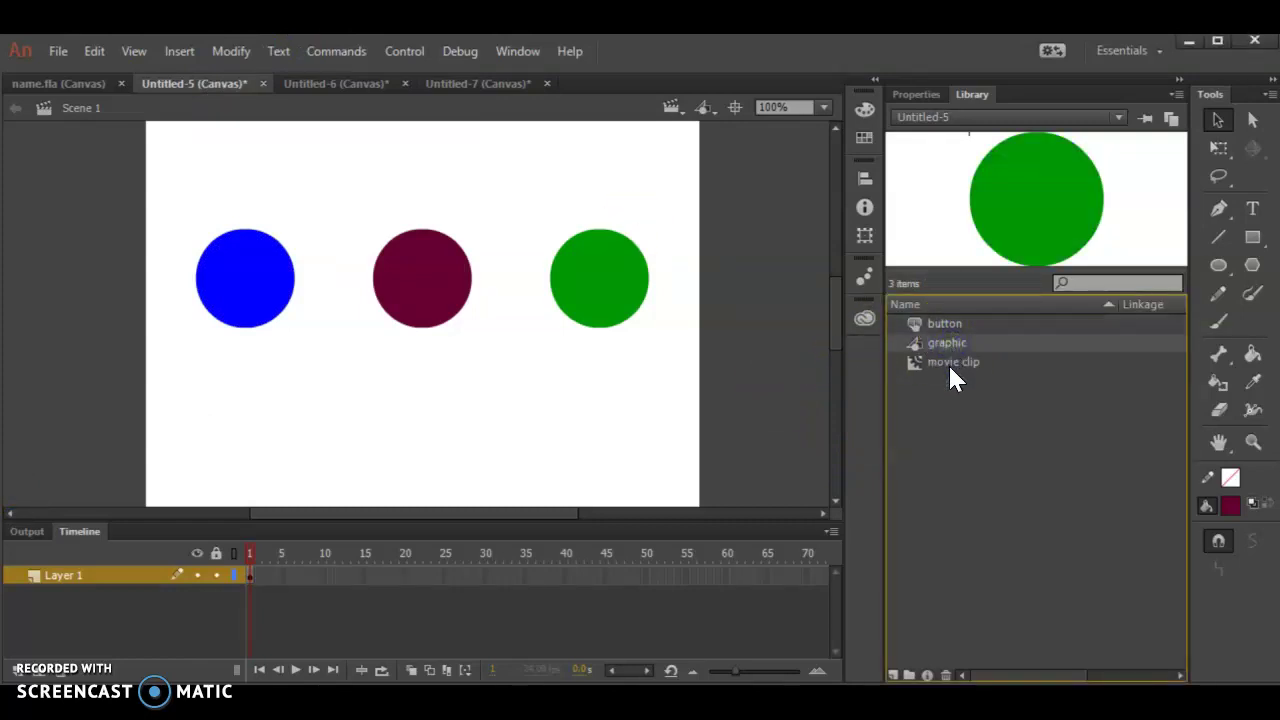
click(950, 364)
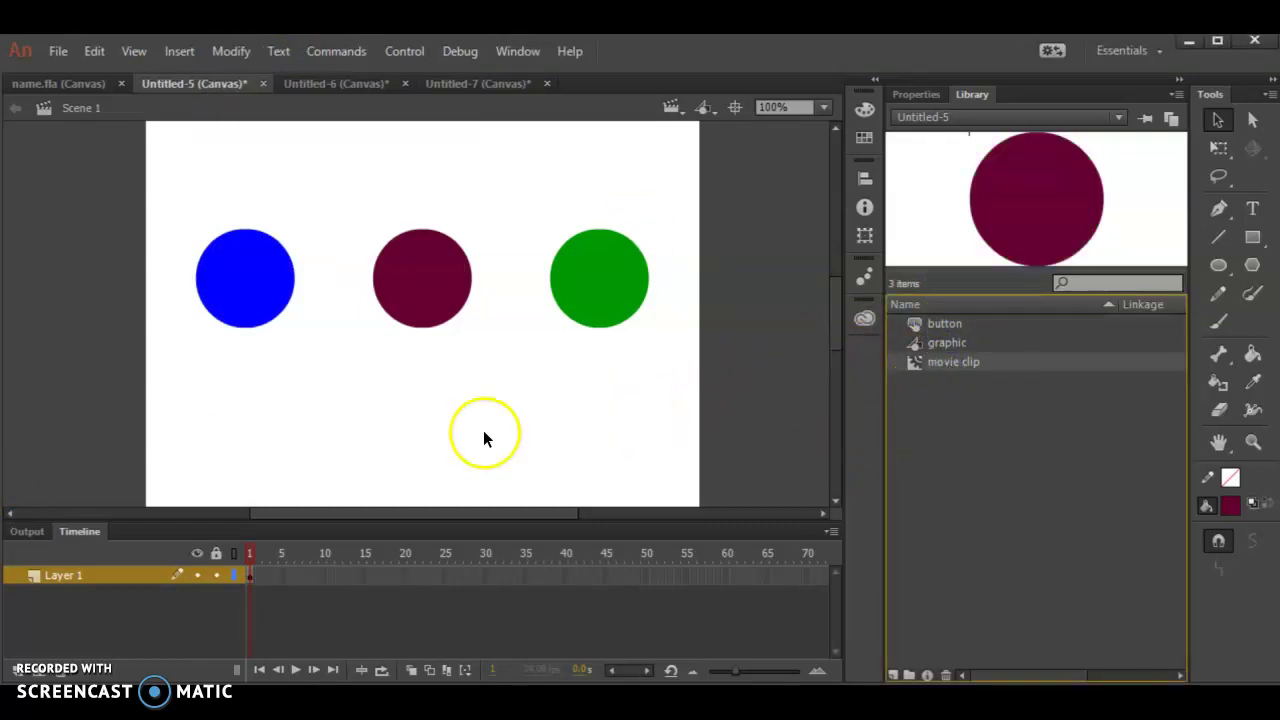
Inspect the blue button and maroon movie clip symbols, then select the maroon movie clip.
double_click(240, 282)
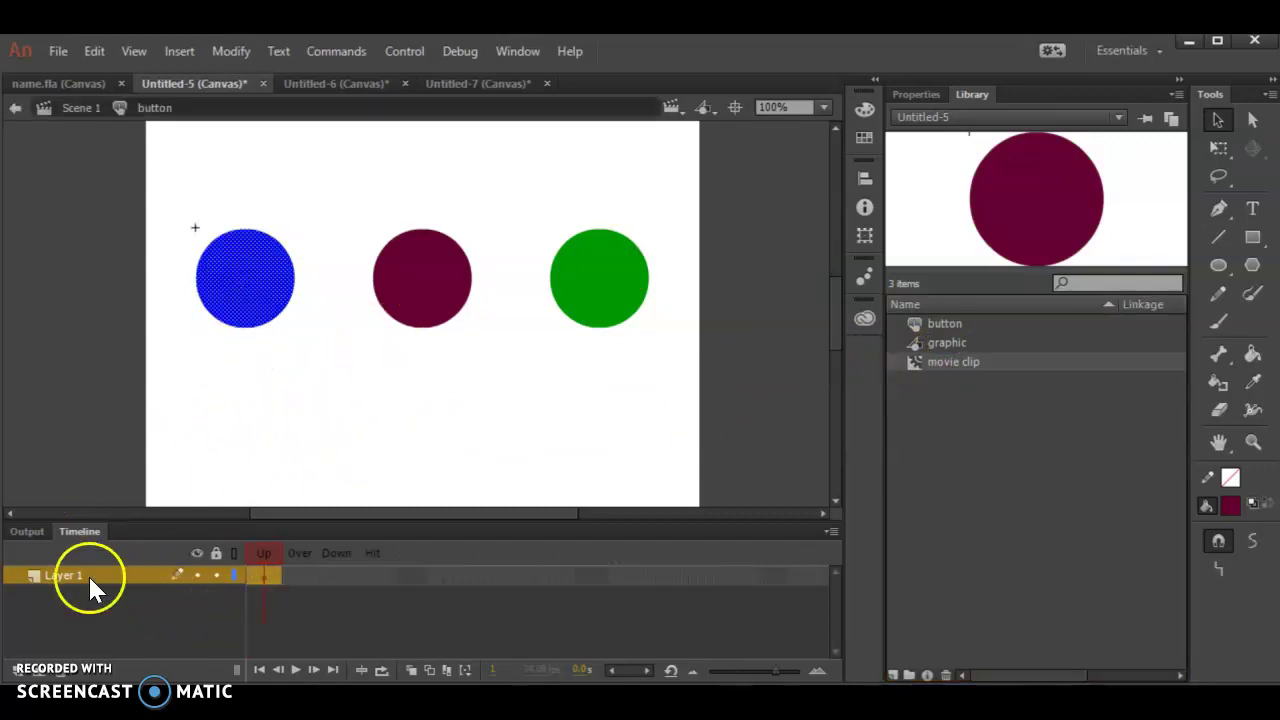
click(97, 109)
click(426, 278)
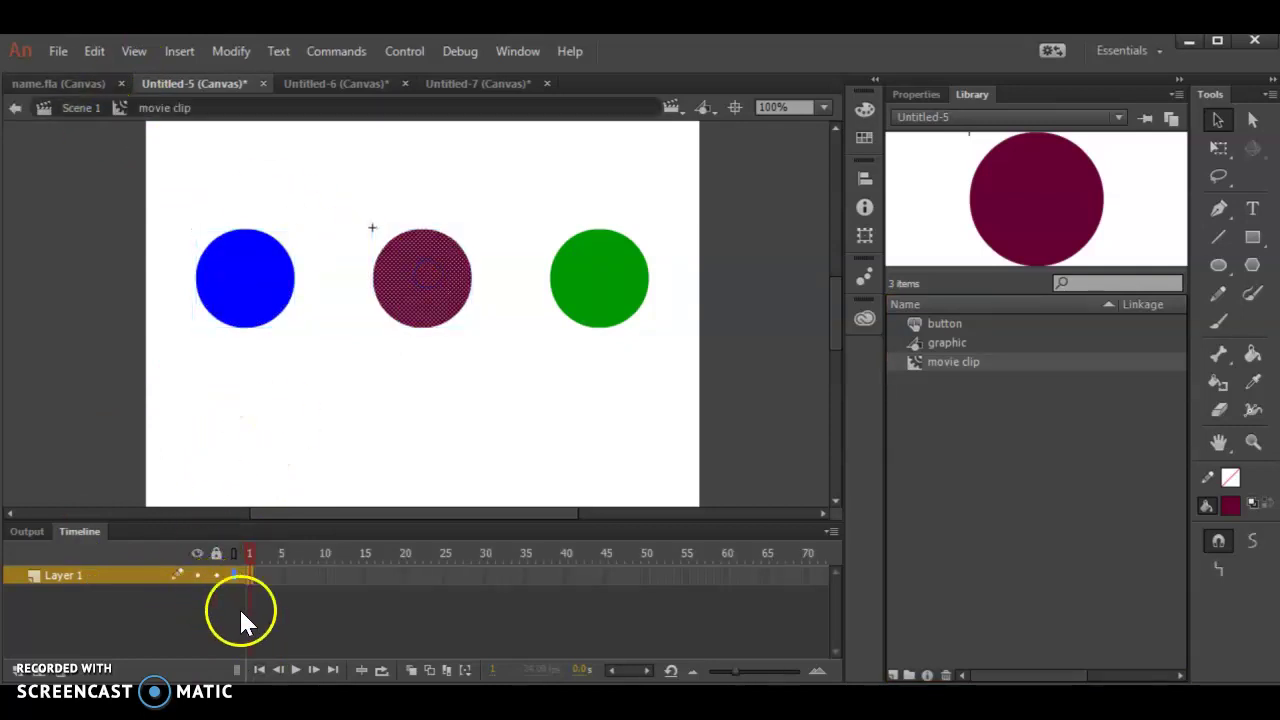
click(72, 108)
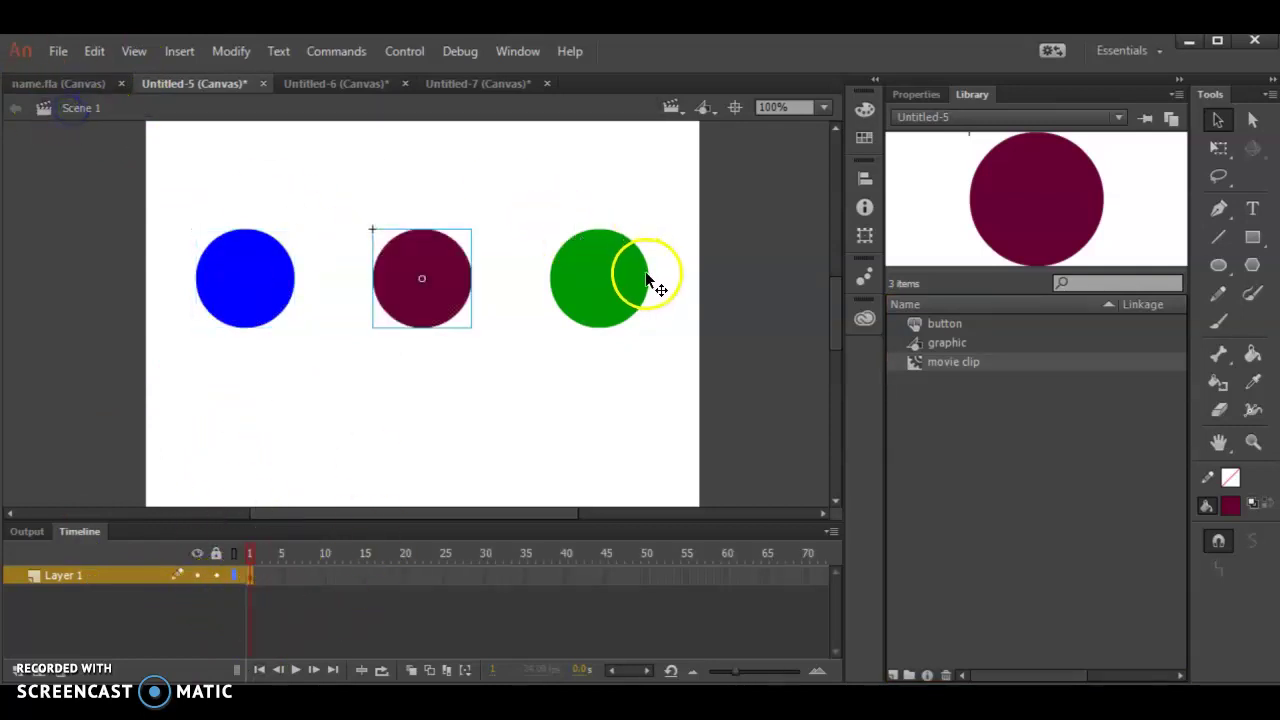
click(605, 278)
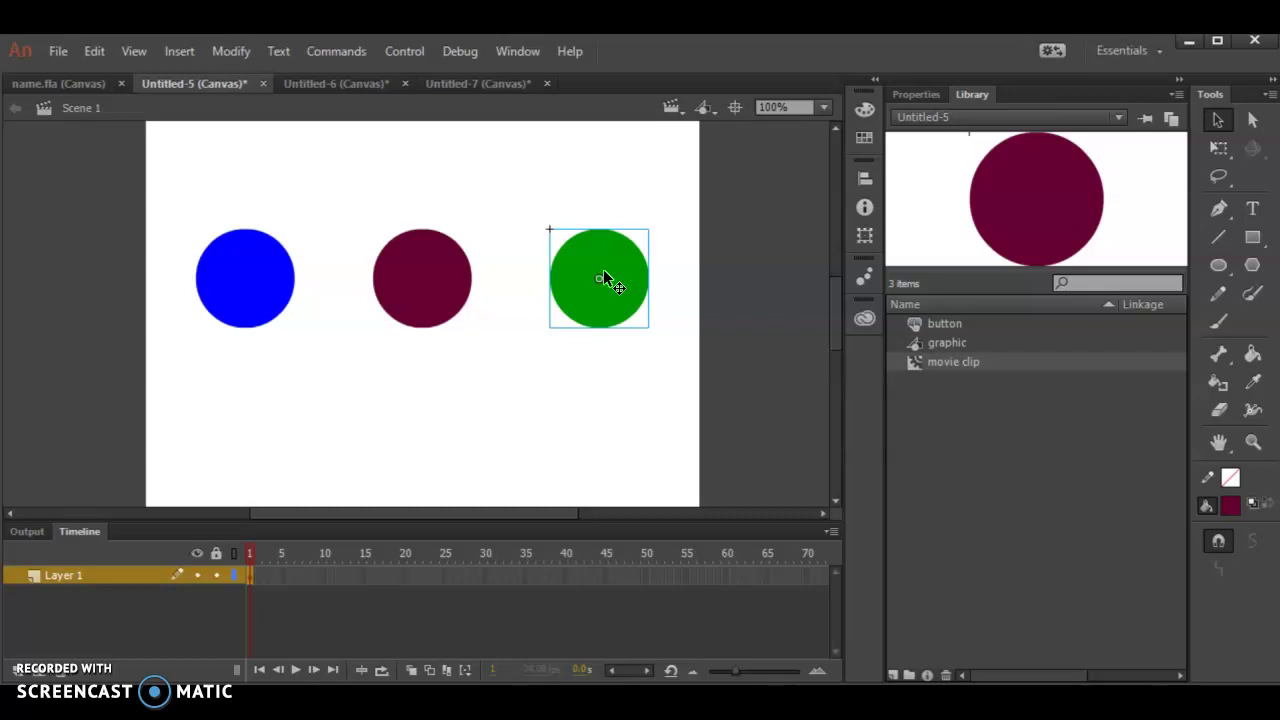
click(486, 262)
click(408, 286)
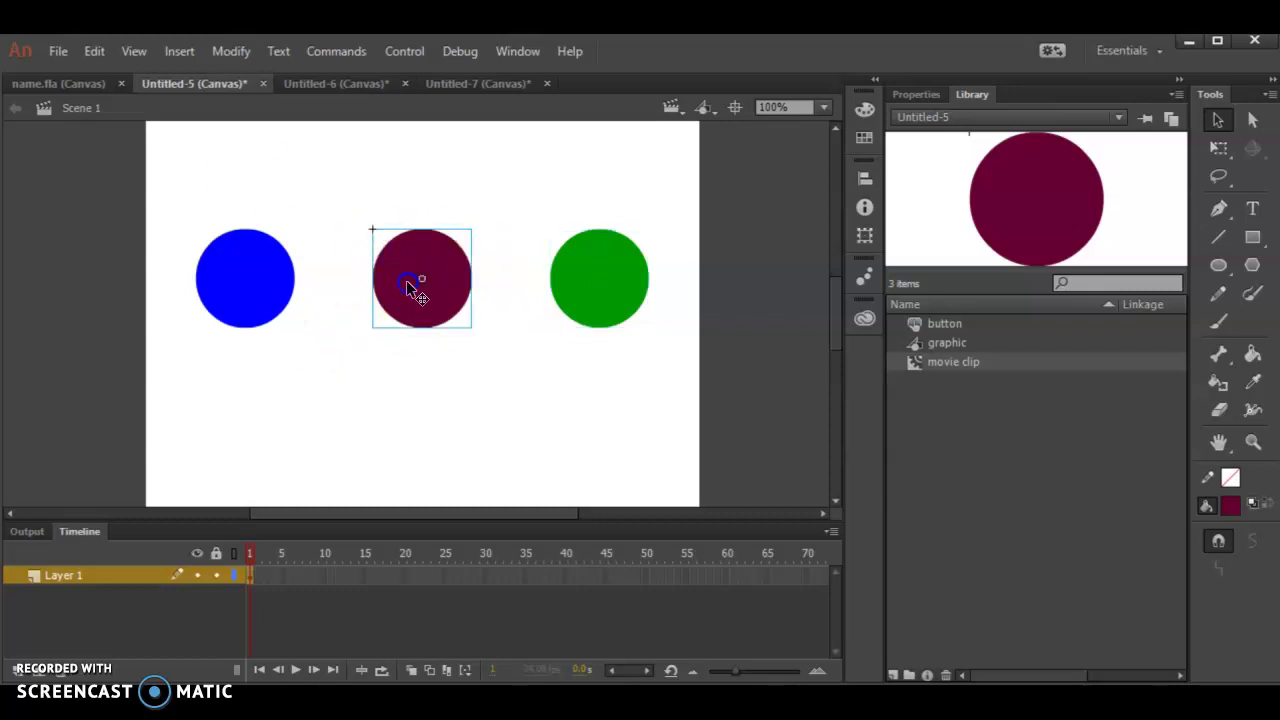
Inside the movie clip, insert keyframes at frames 5 and 10.
double_click(410, 277)
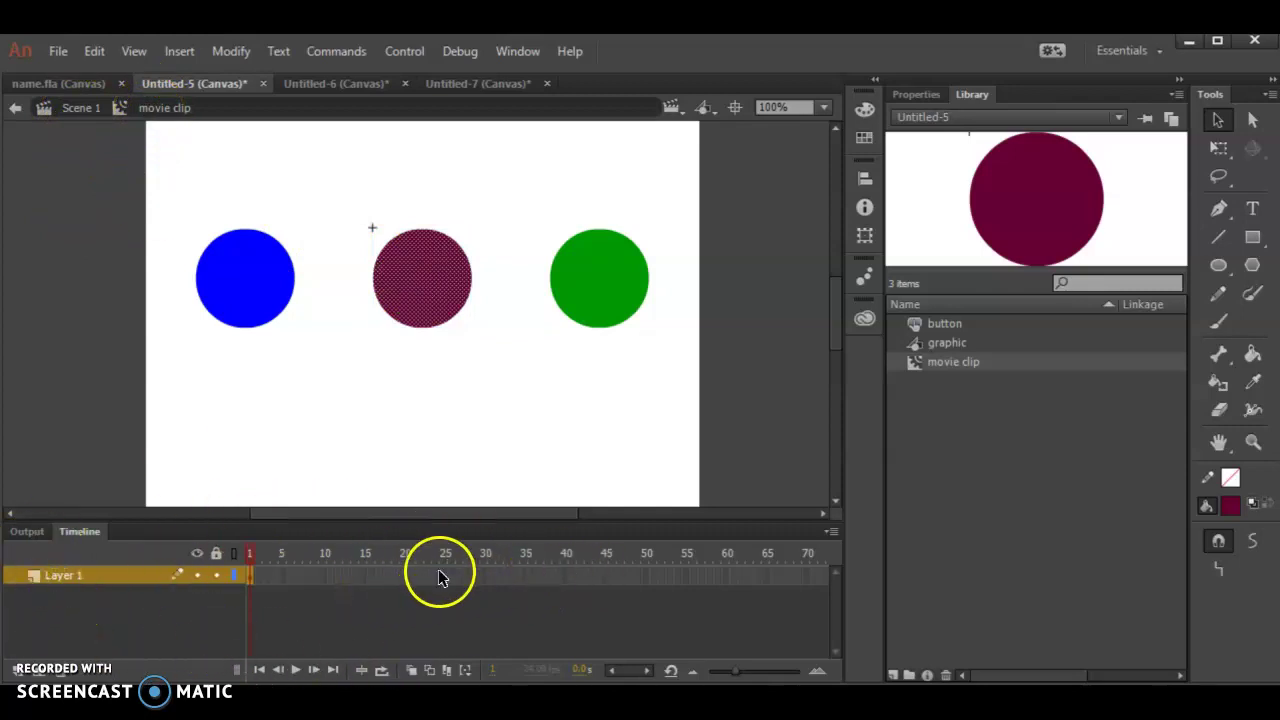
right_click(283, 578)
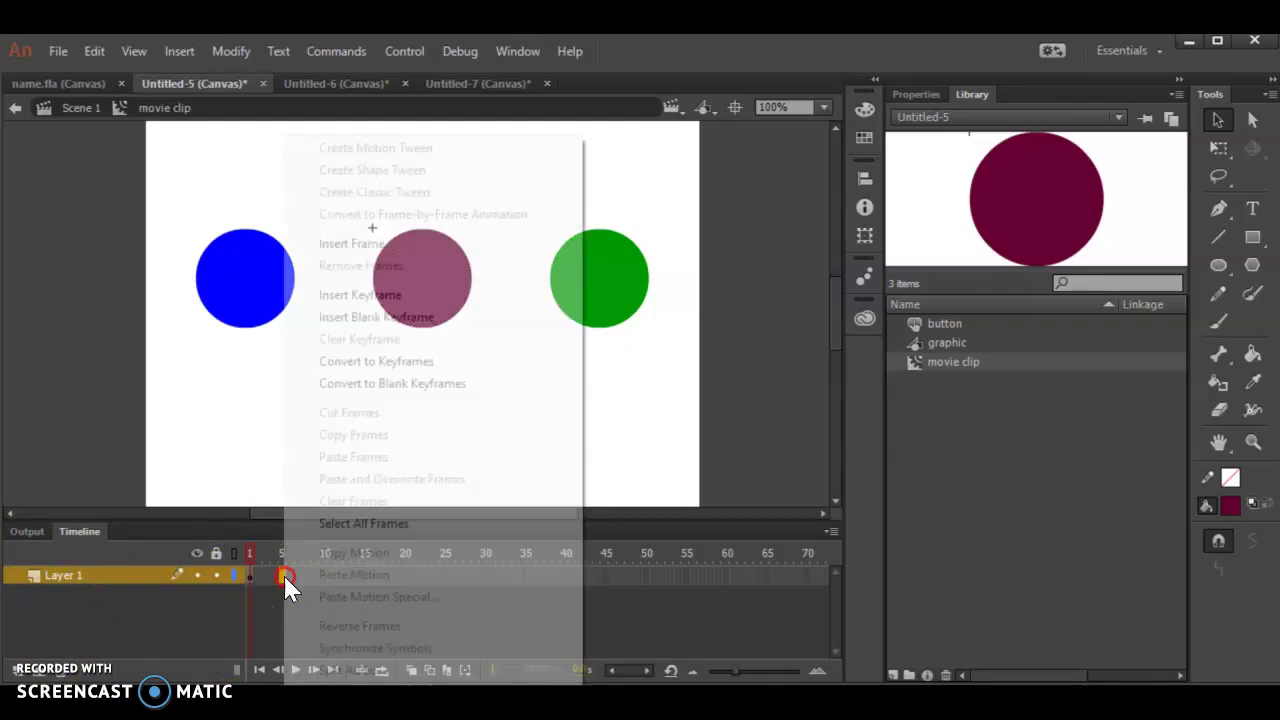
click(345, 305)
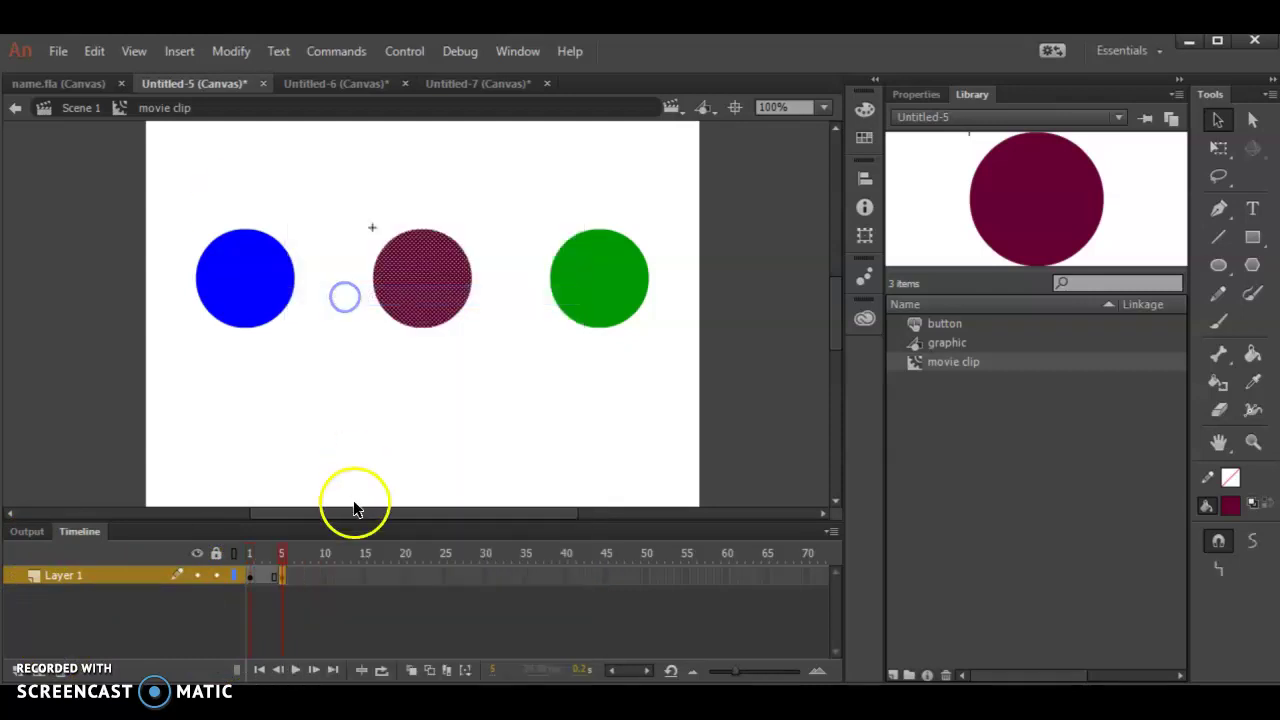
right_click(322, 575)
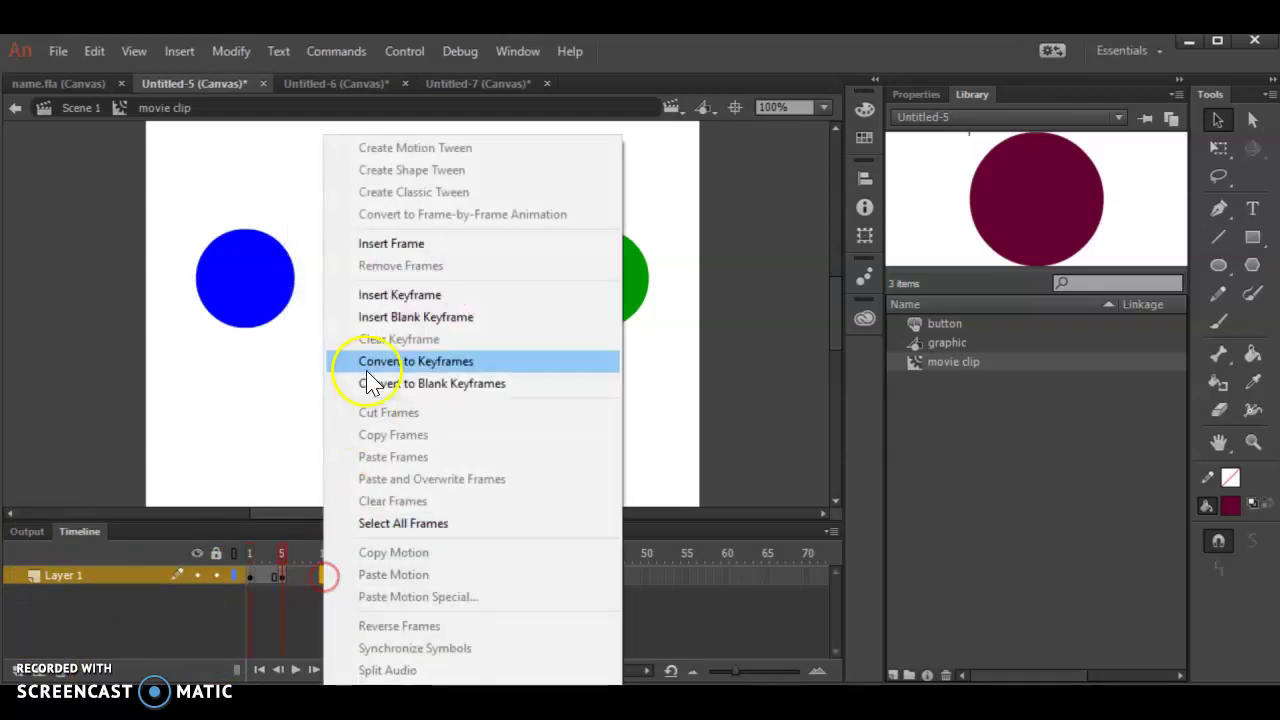
click(380, 295)
Move the maroon circle down at frame 5, add classic tweens, and play the bounce.
click(280, 577)
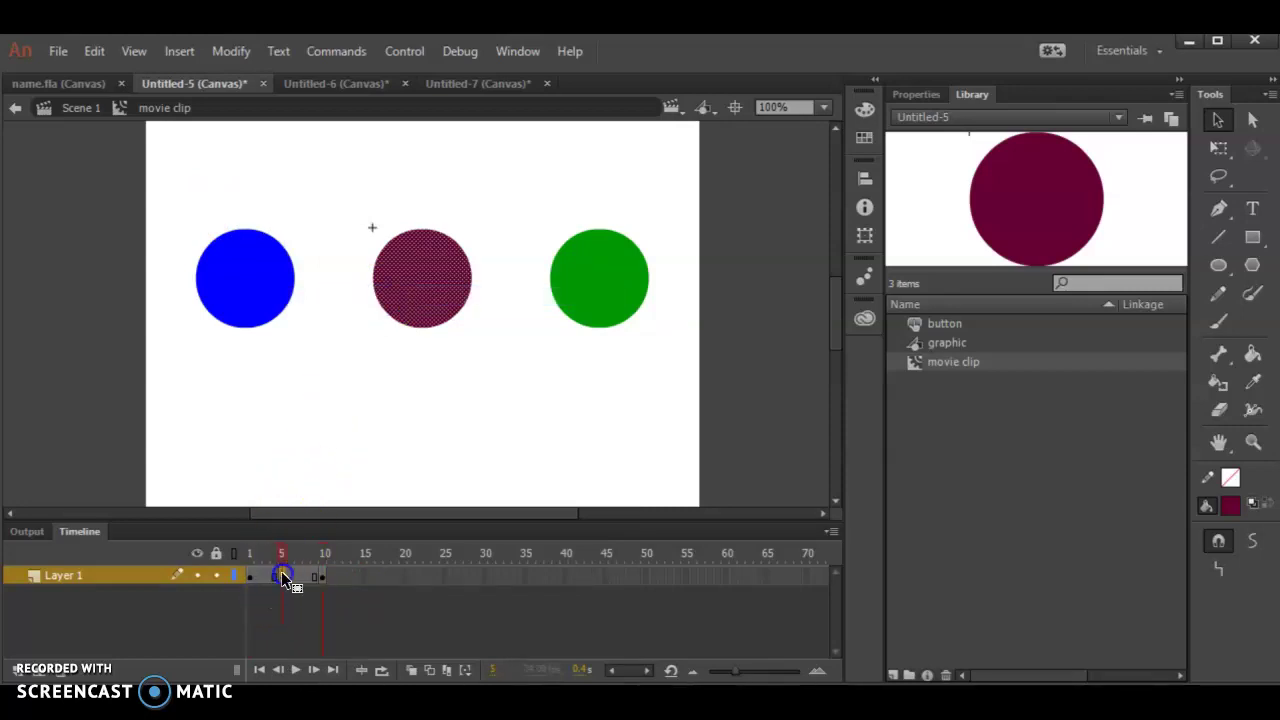
click(407, 275)
drag(406, 271, 408, 390)
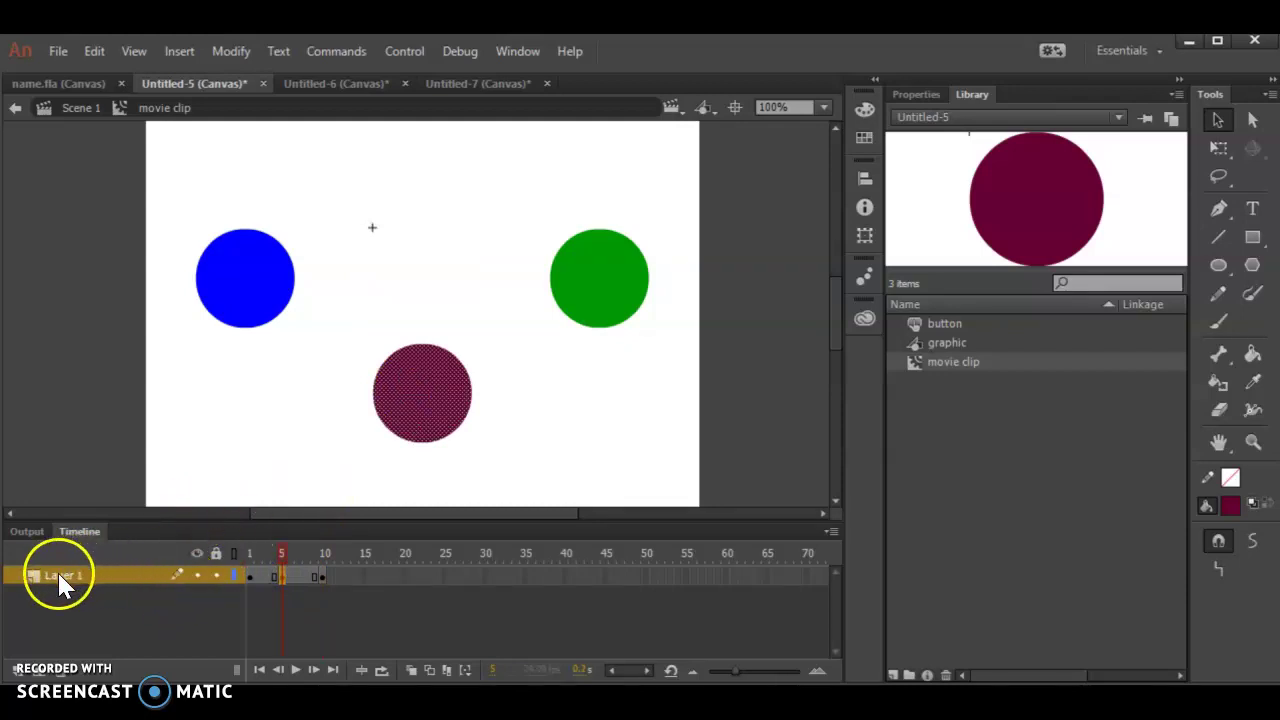
click(177, 51)
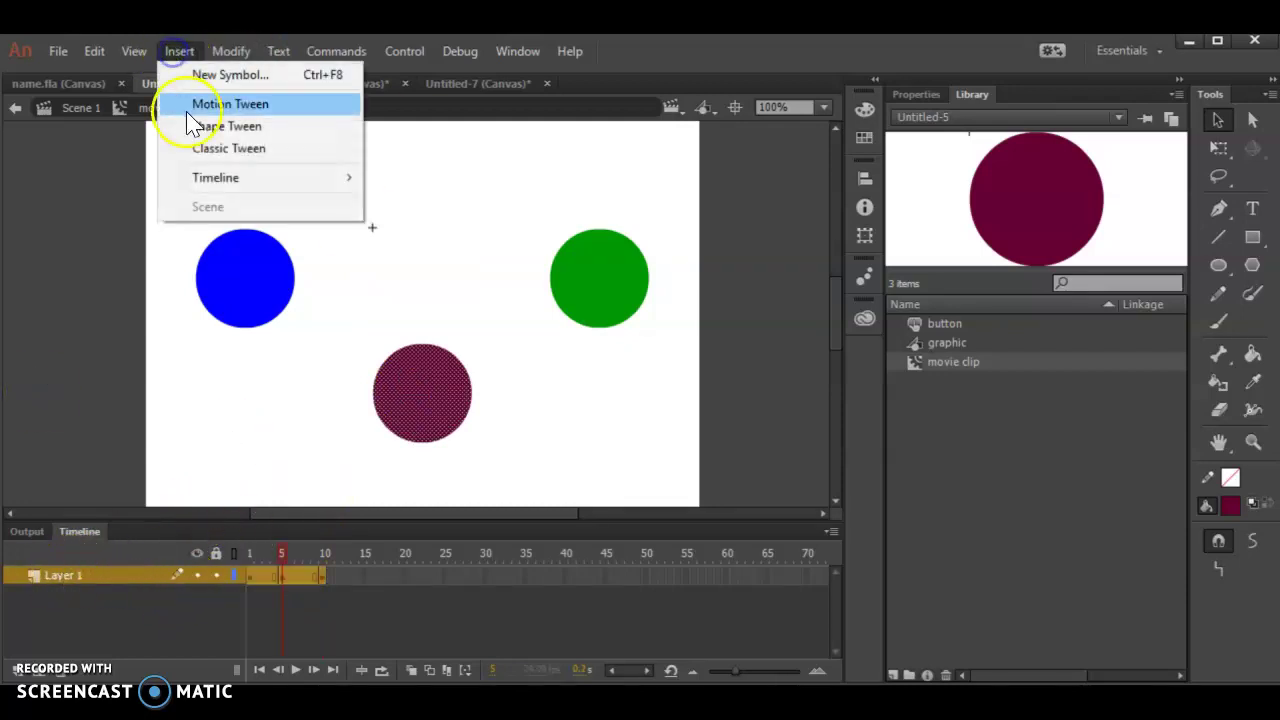
click(201, 145)
click(193, 436)
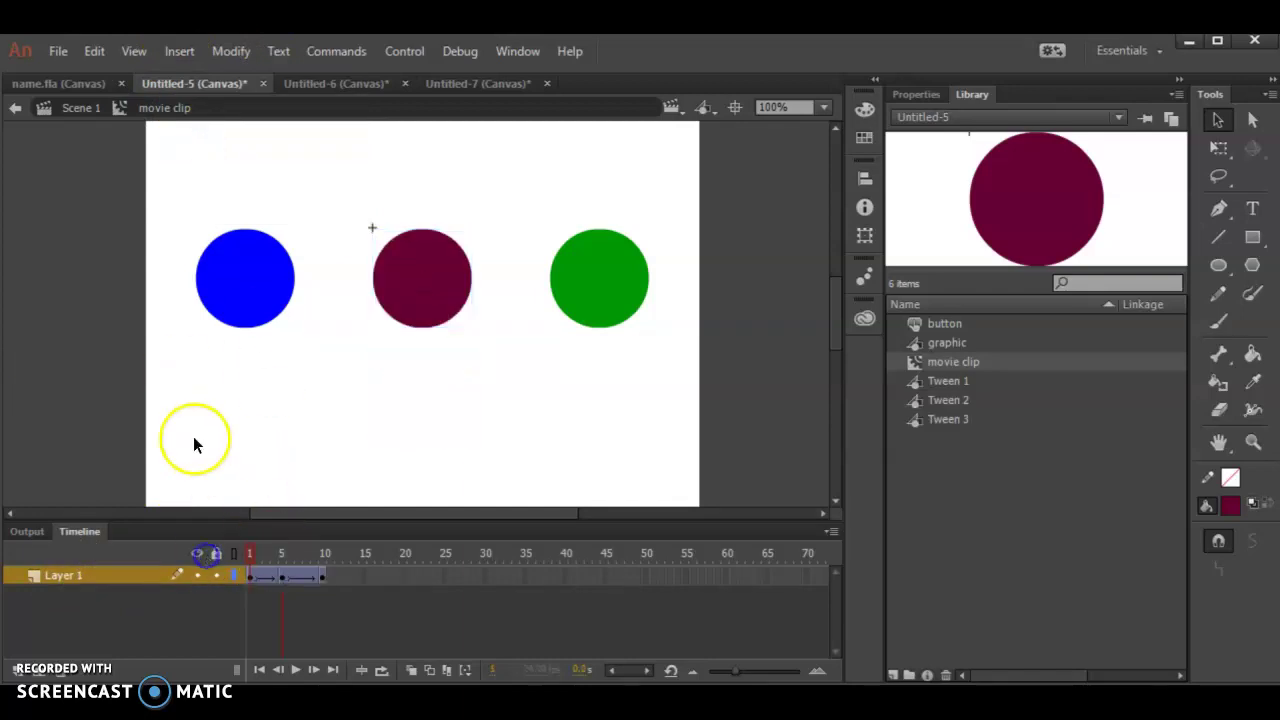
key(Return)
key(Return)
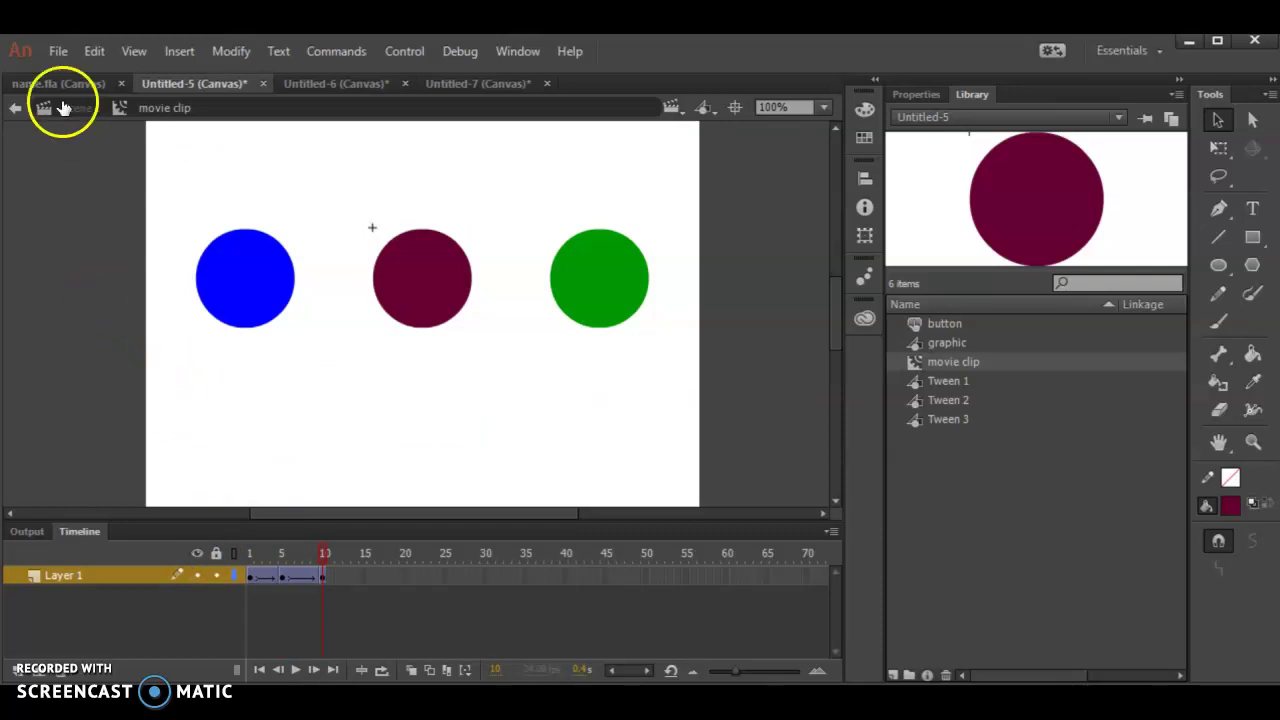
Return to Scene 1 and test the document in the browser with Control > Test.
click(78, 109)
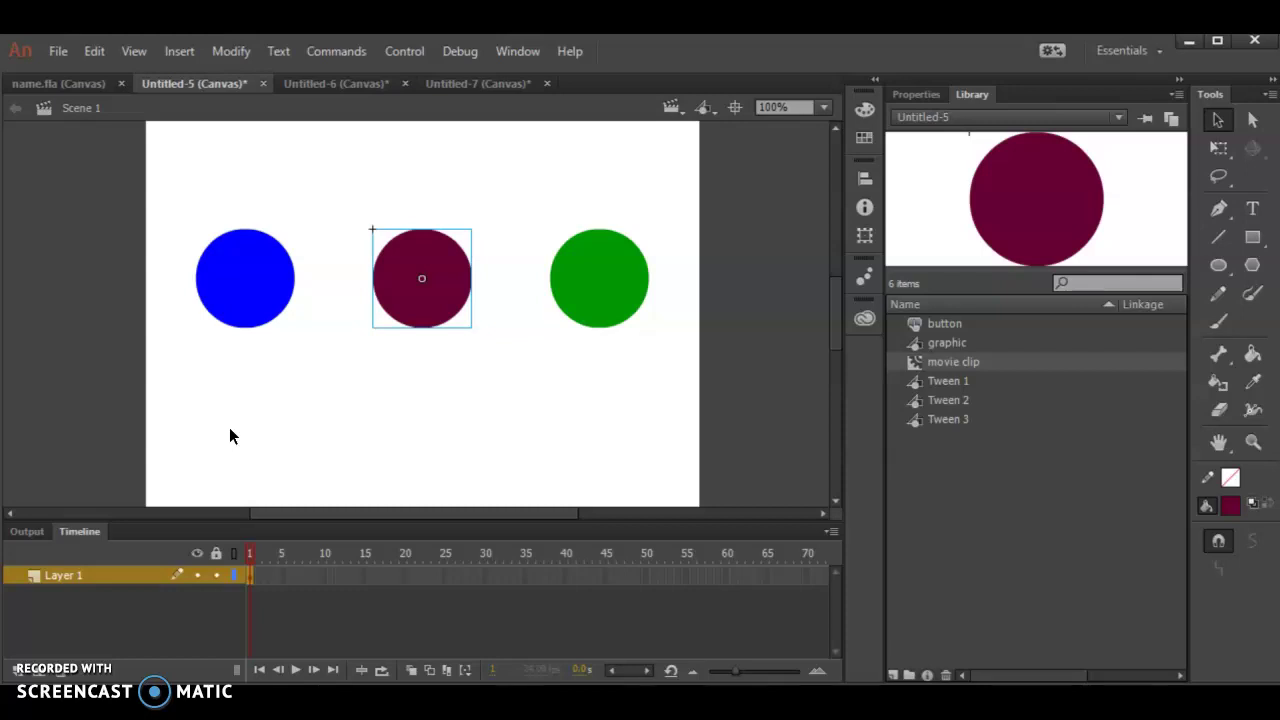
click(215, 43)
click(390, 55)
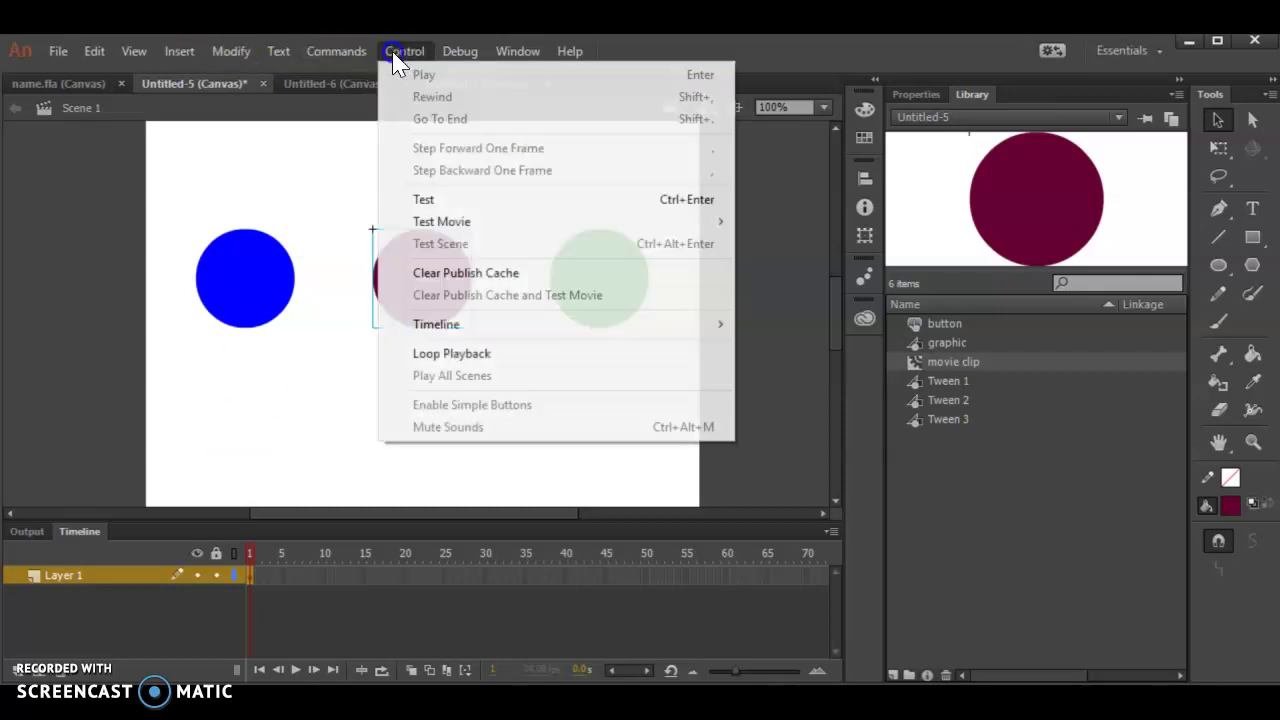
Test the document in Chrome to watch the maroon circle bounce, then return to Animate.
click(446, 199)
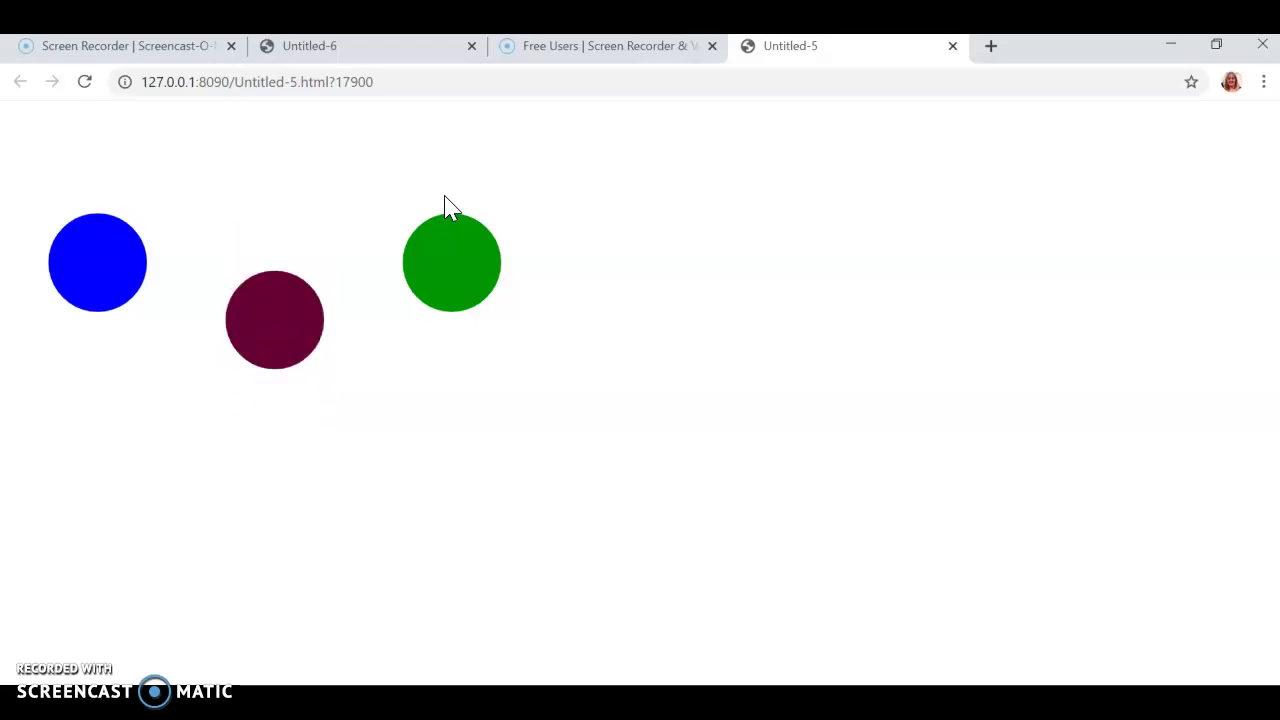
click(371, 471)
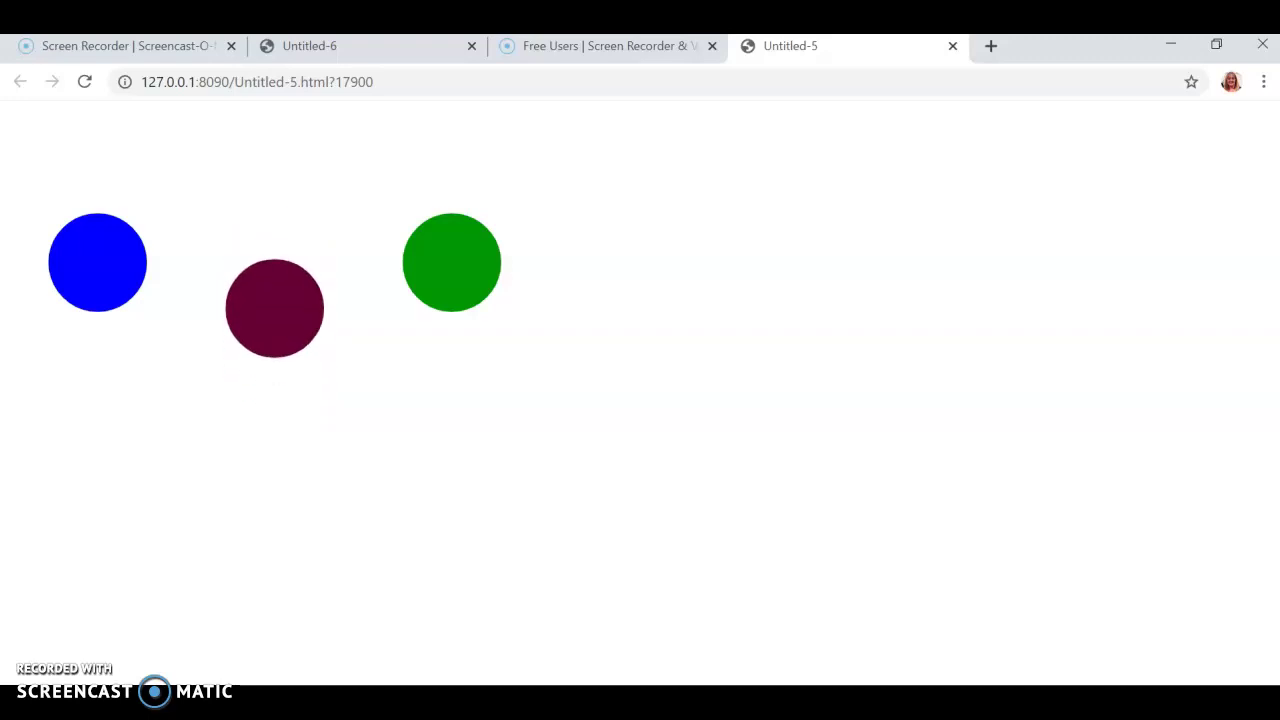
click(856, 683)
click(228, 298)
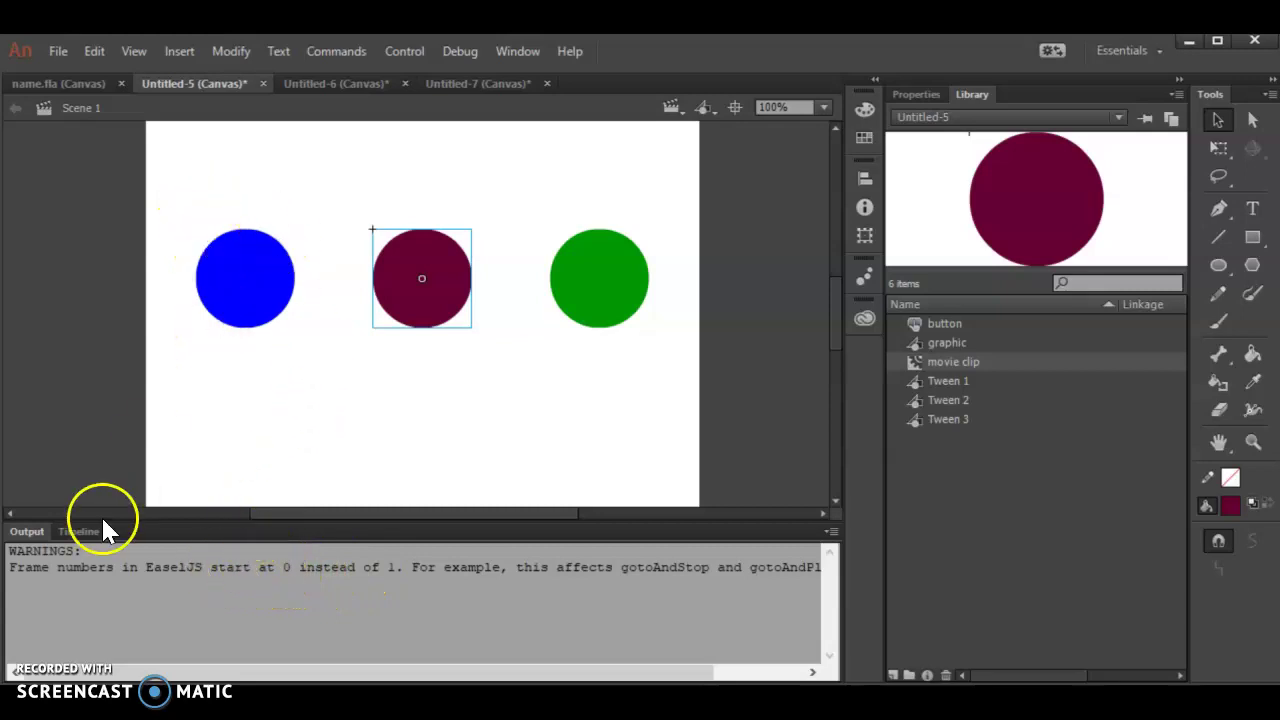
Show the timeline, select the blue circle, and enter the button symbol to edit it.
click(80, 532)
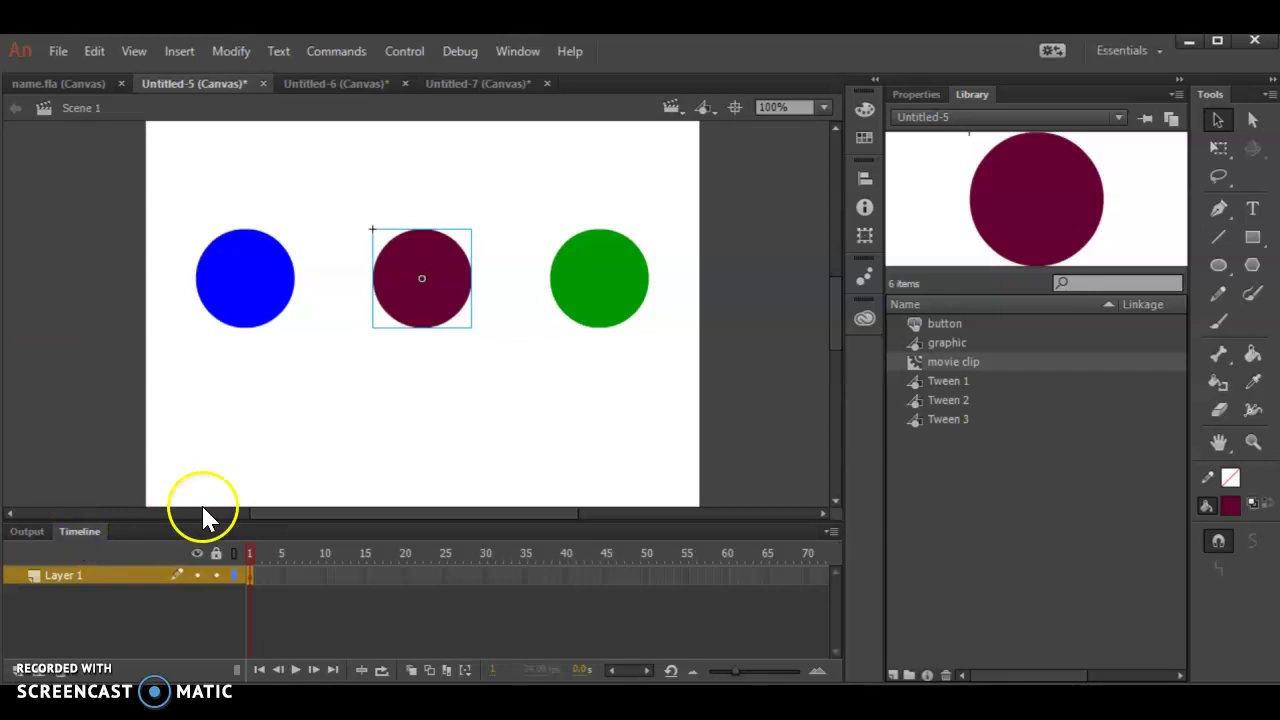
click(249, 578)
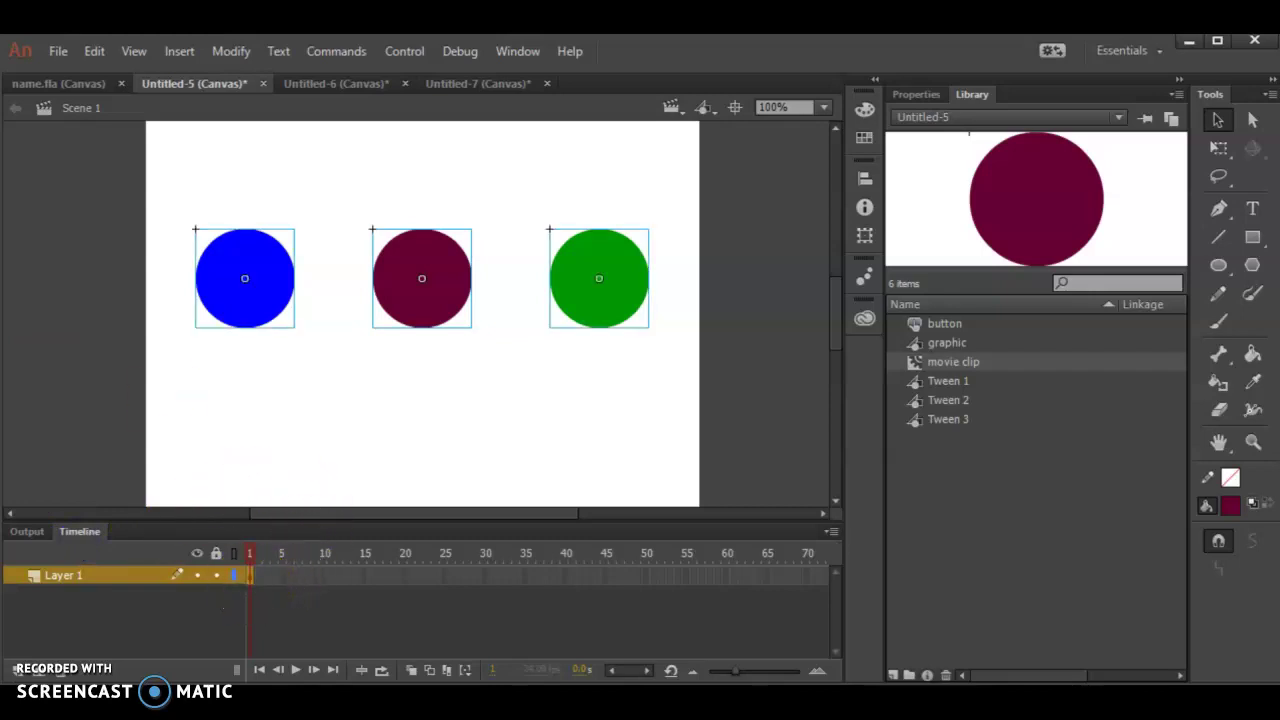
click(333, 405)
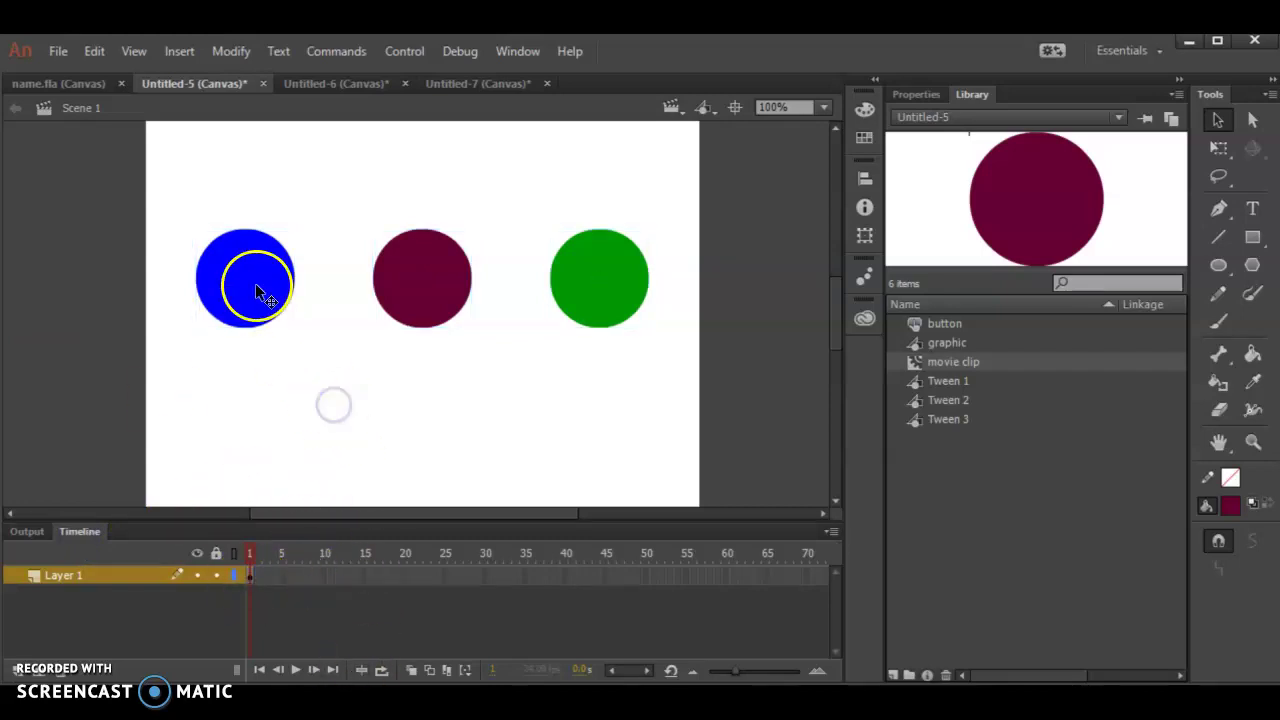
click(255, 280)
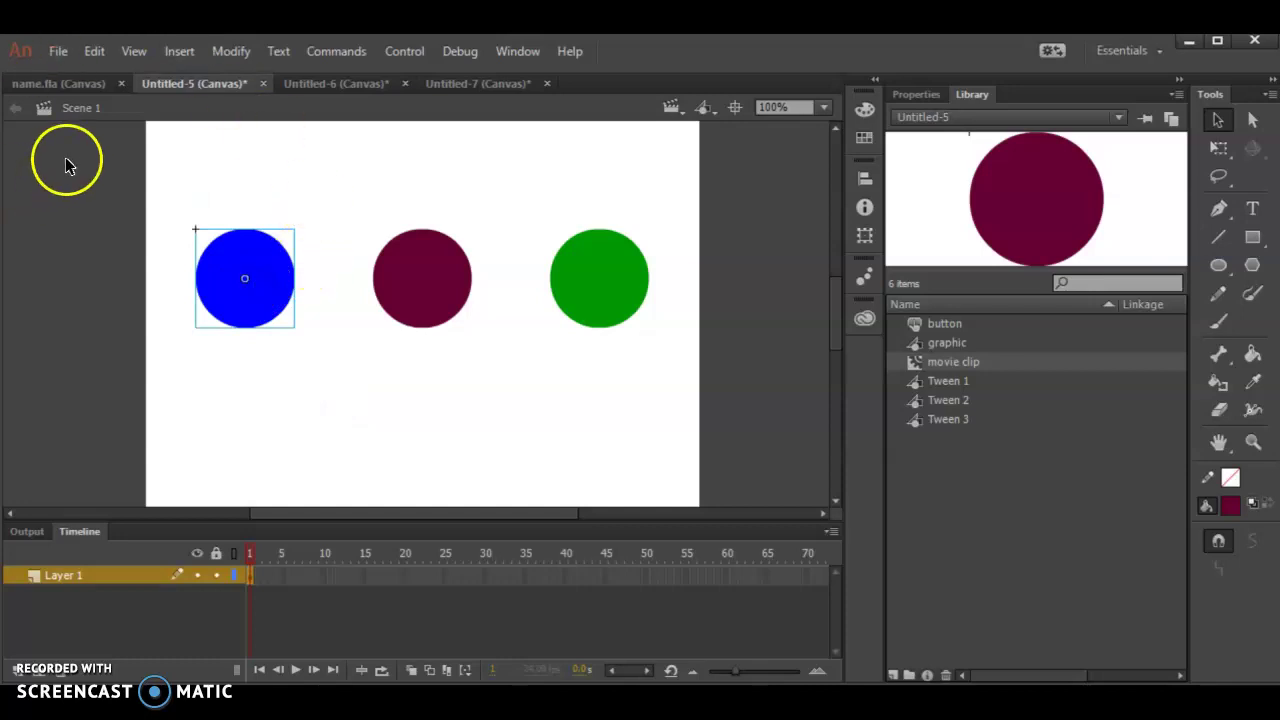
double_click(255, 315)
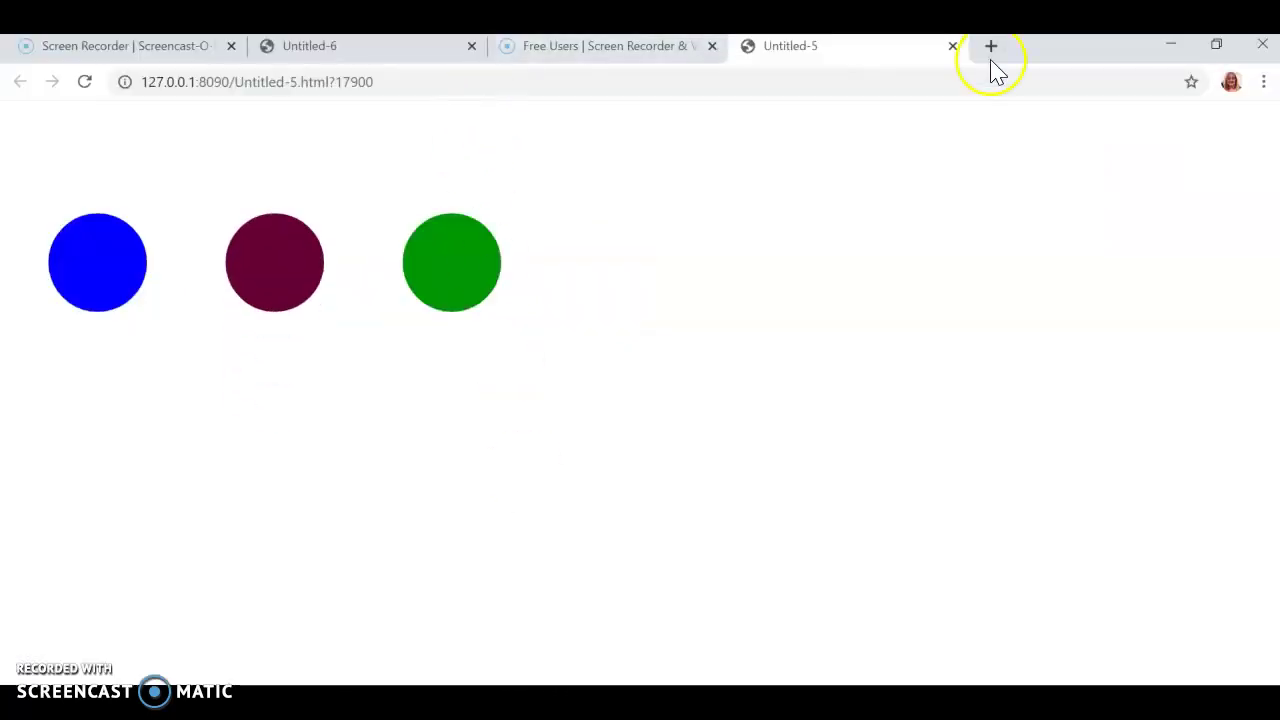
In a new Chrome tab, open the digital art site and try its classroom button rollover.
click(992, 50)
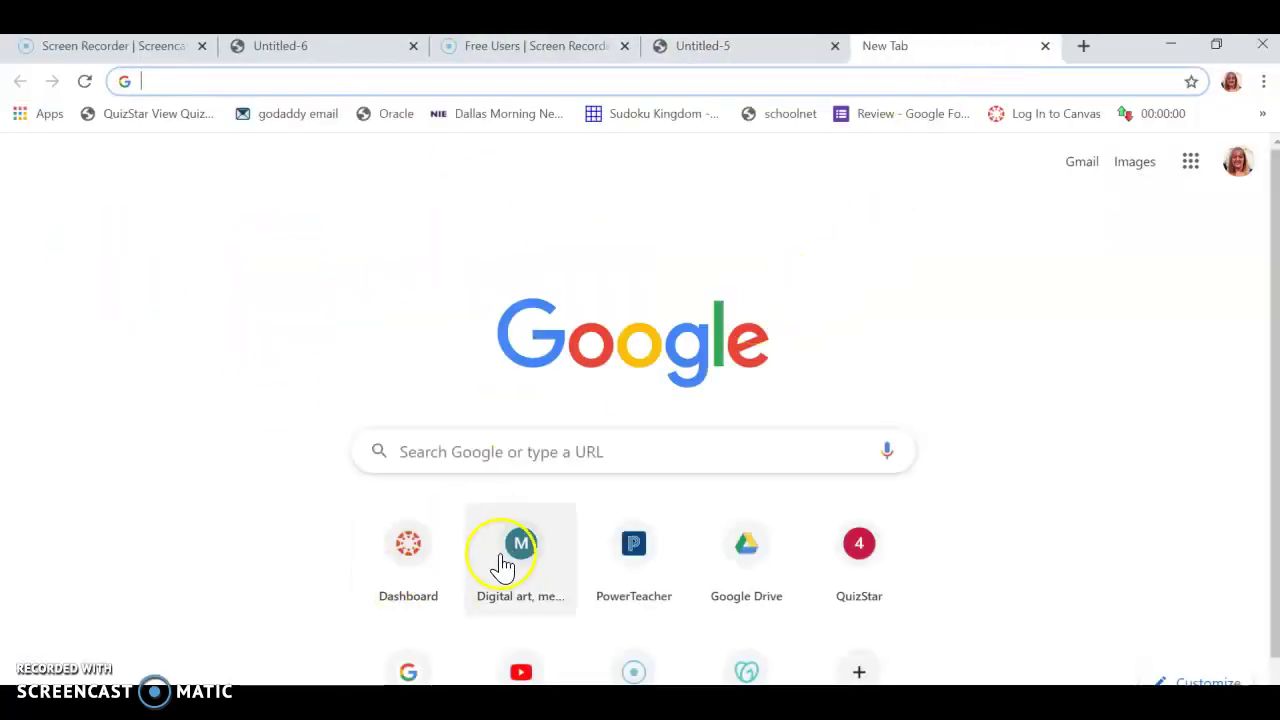
click(505, 560)
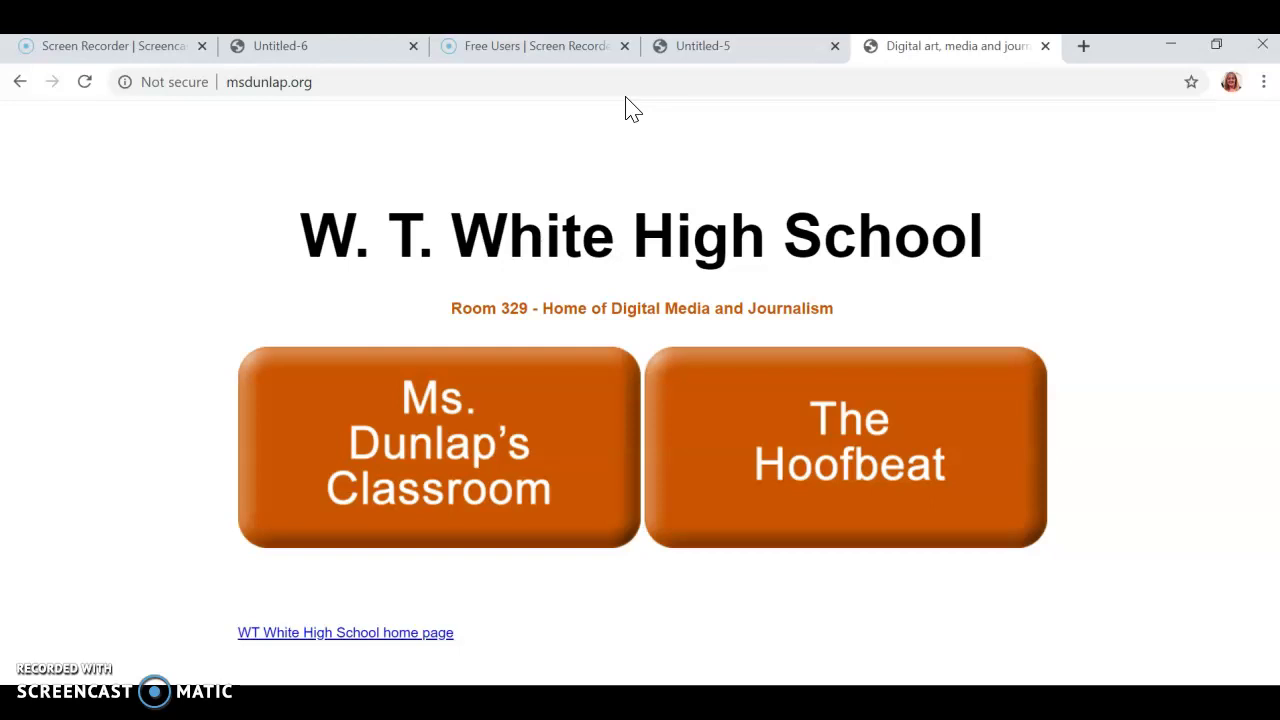
click(503, 415)
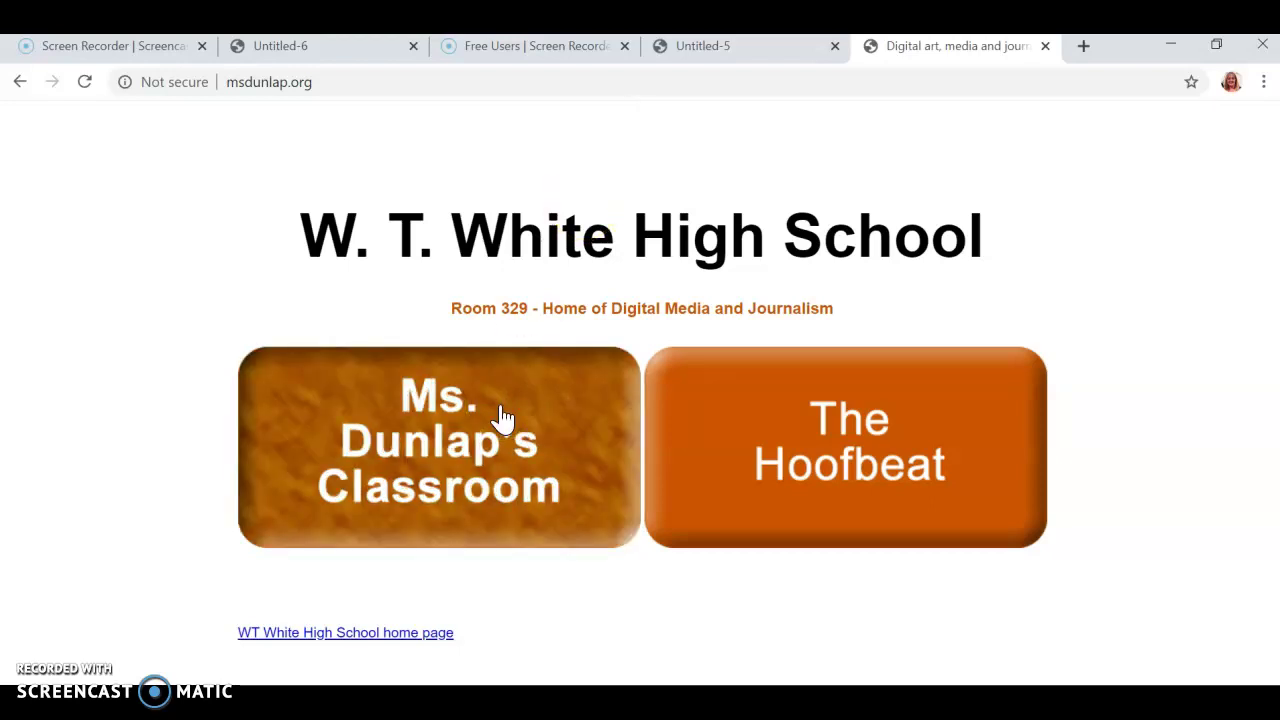
Open the high school home page link, return to the digital art tab, and minimize Chrome.
click(280, 640)
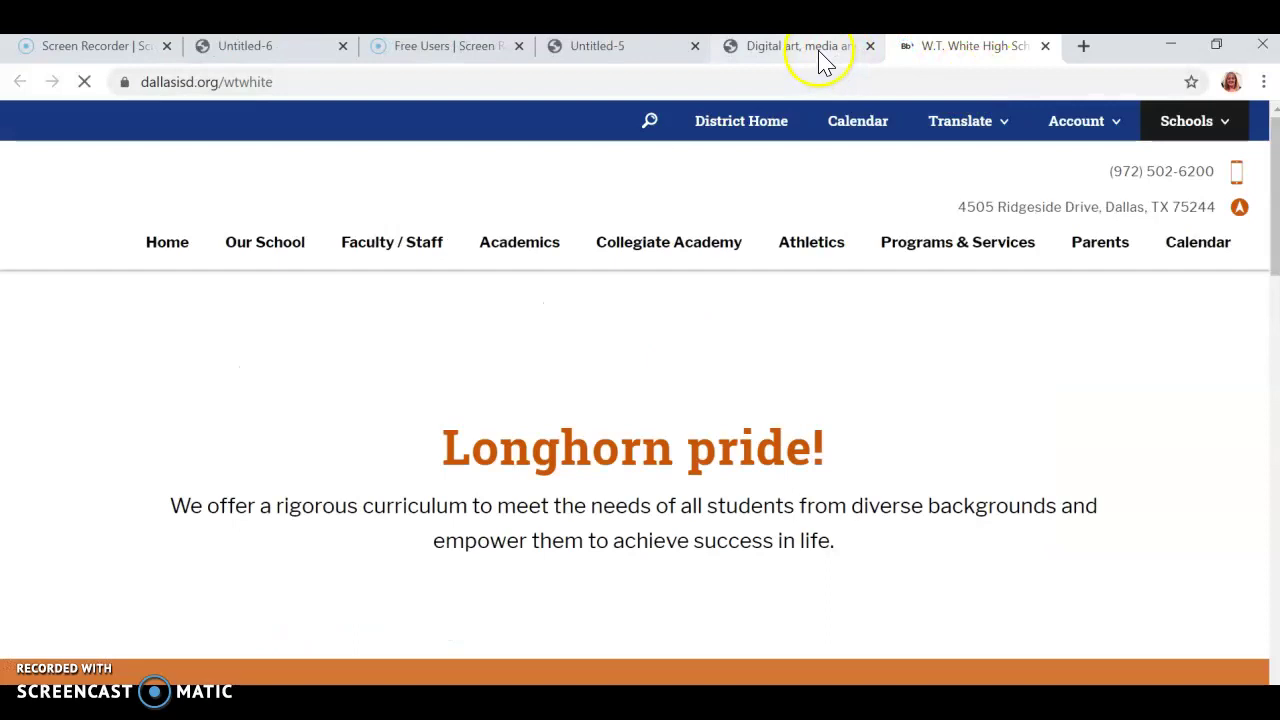
click(820, 58)
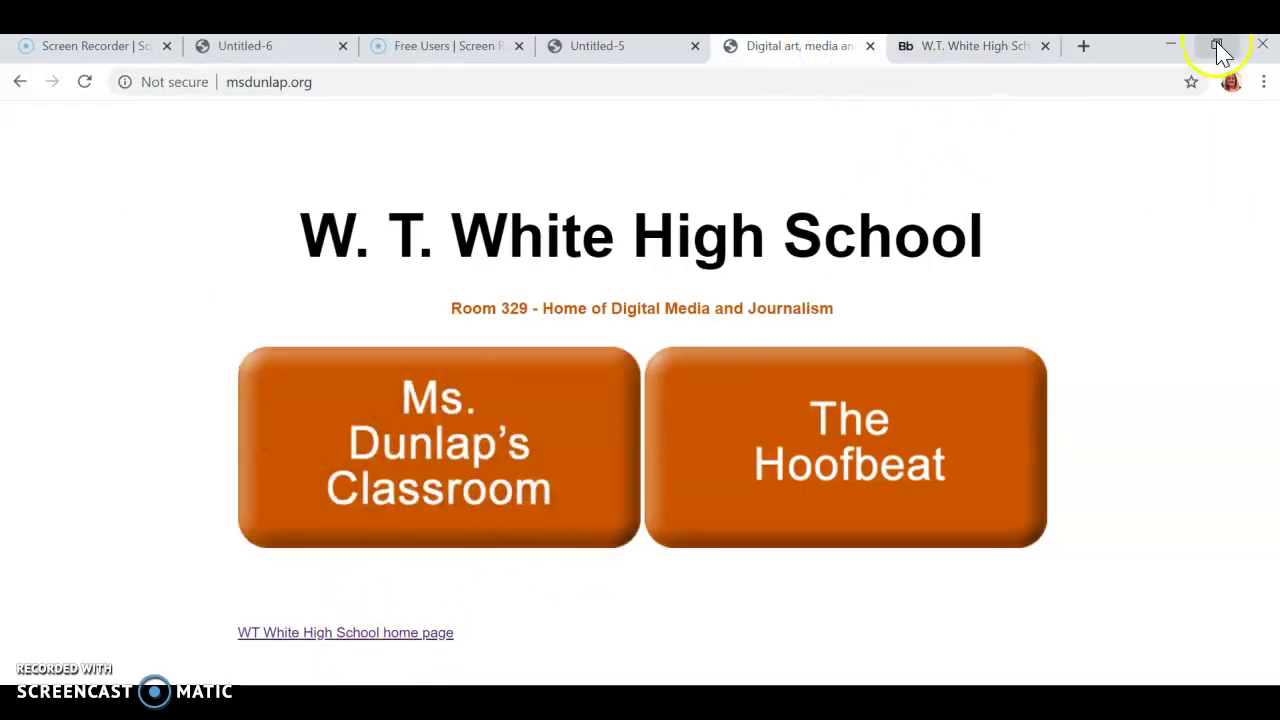
click(1172, 45)
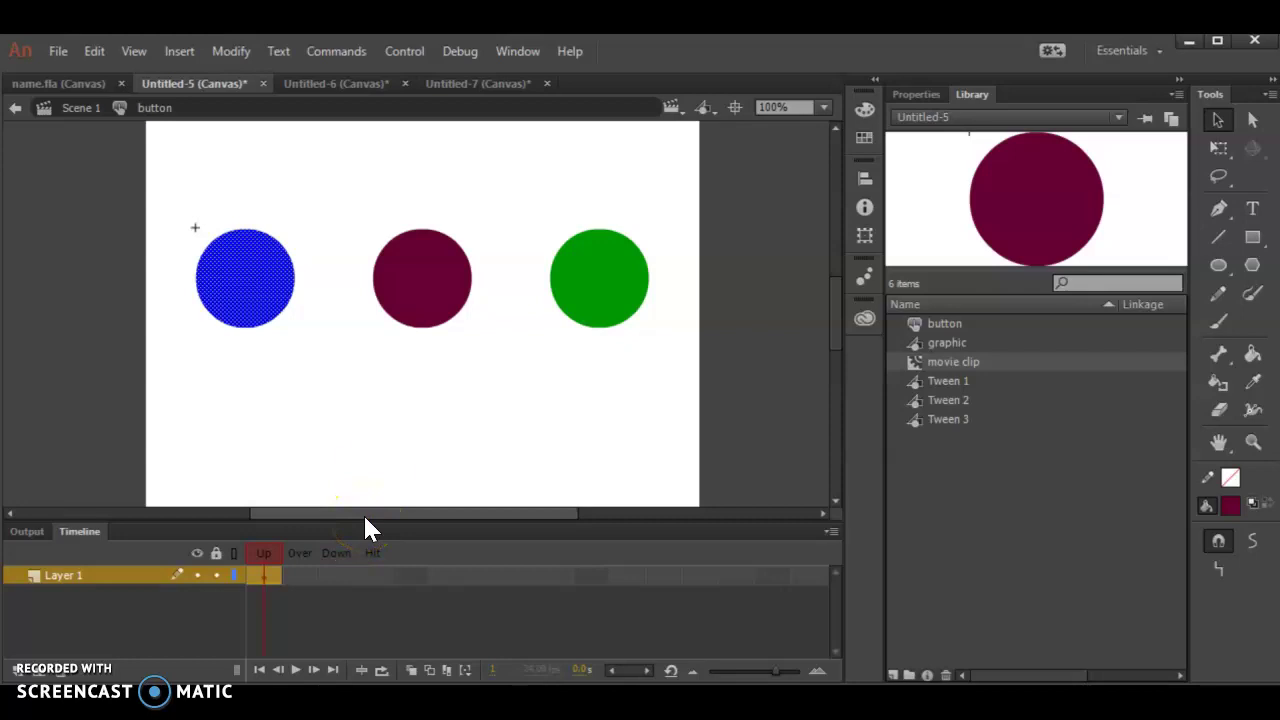
Insert a keyframe in the button's Over frame and fill its circle red.
click(399, 581)
right_click(313, 578)
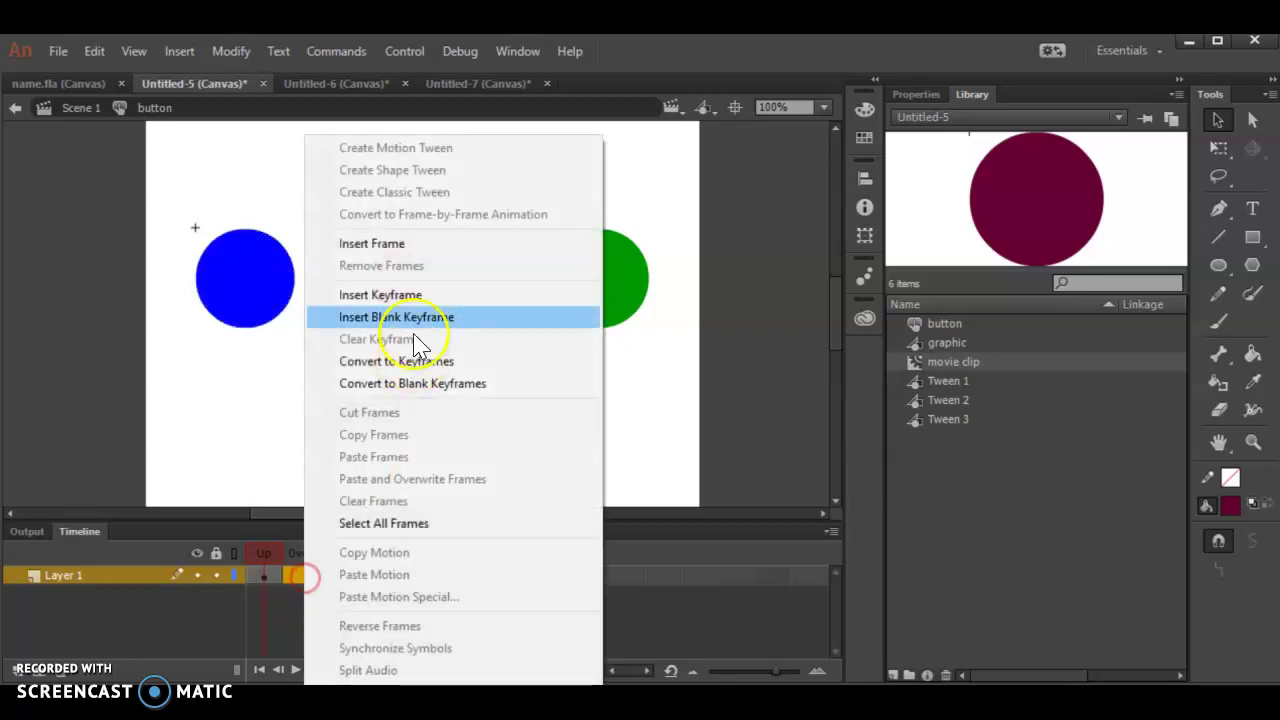
click(380, 295)
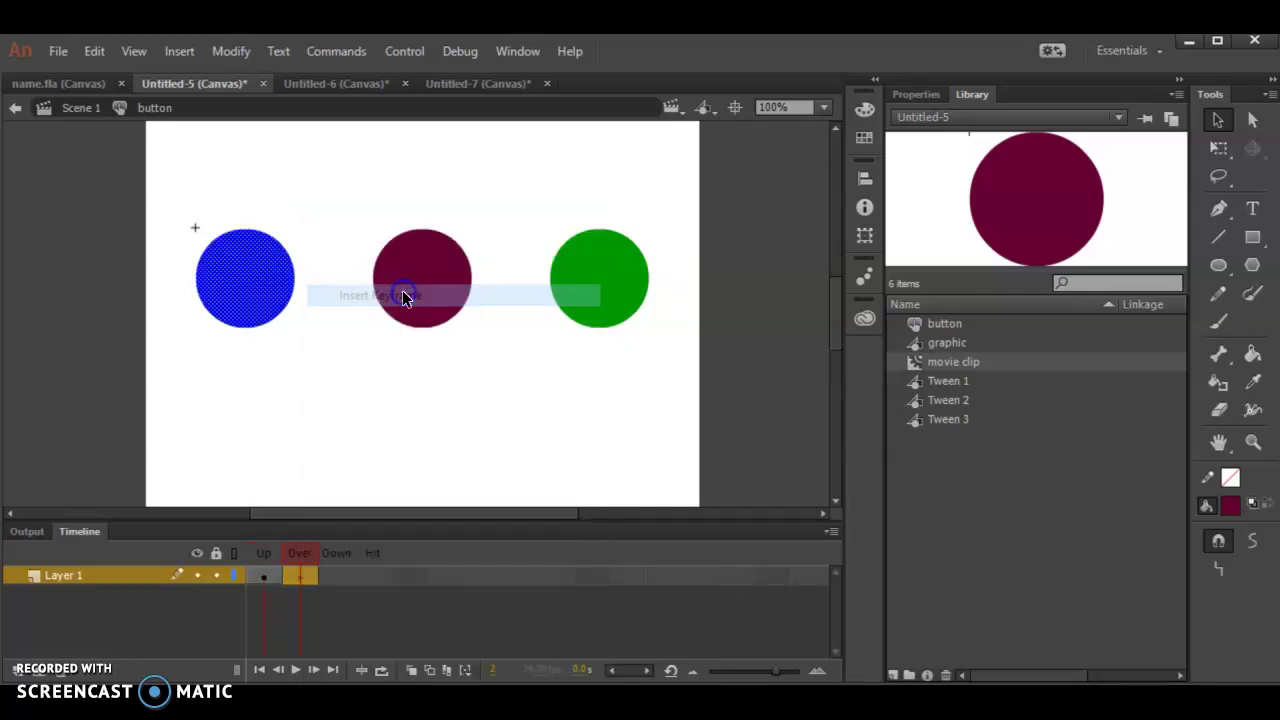
click(1230, 505)
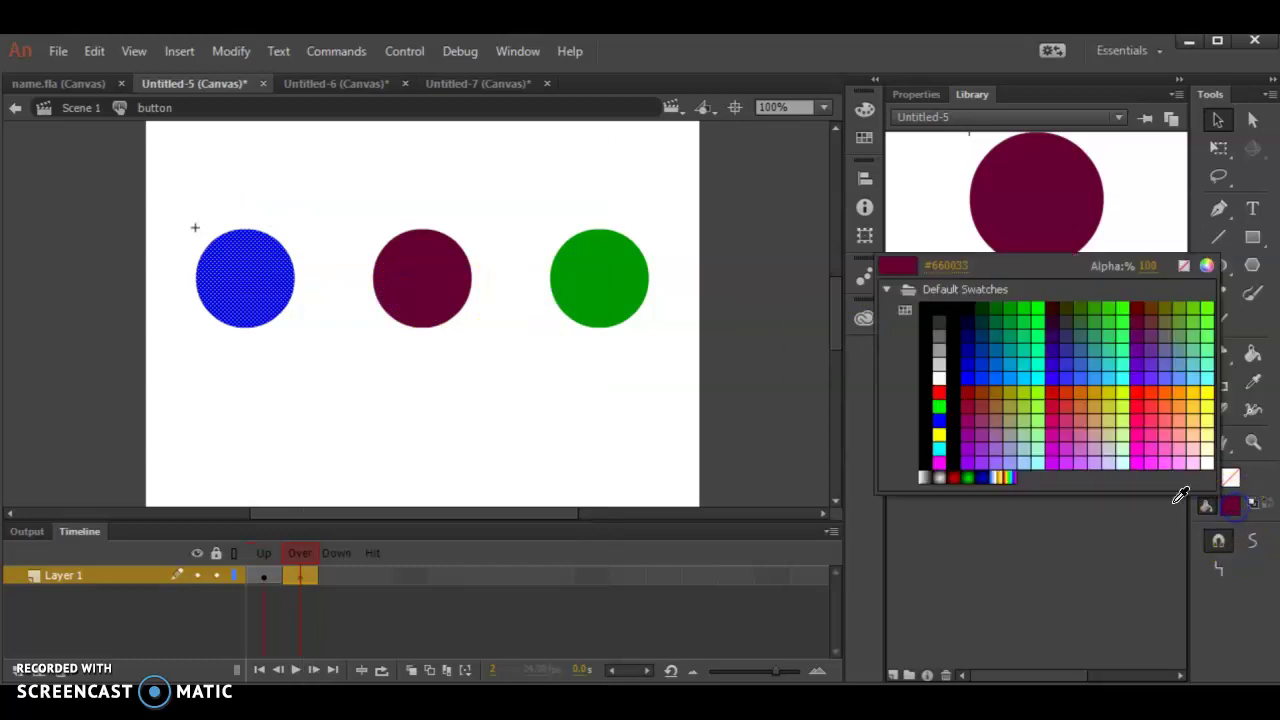
click(940, 391)
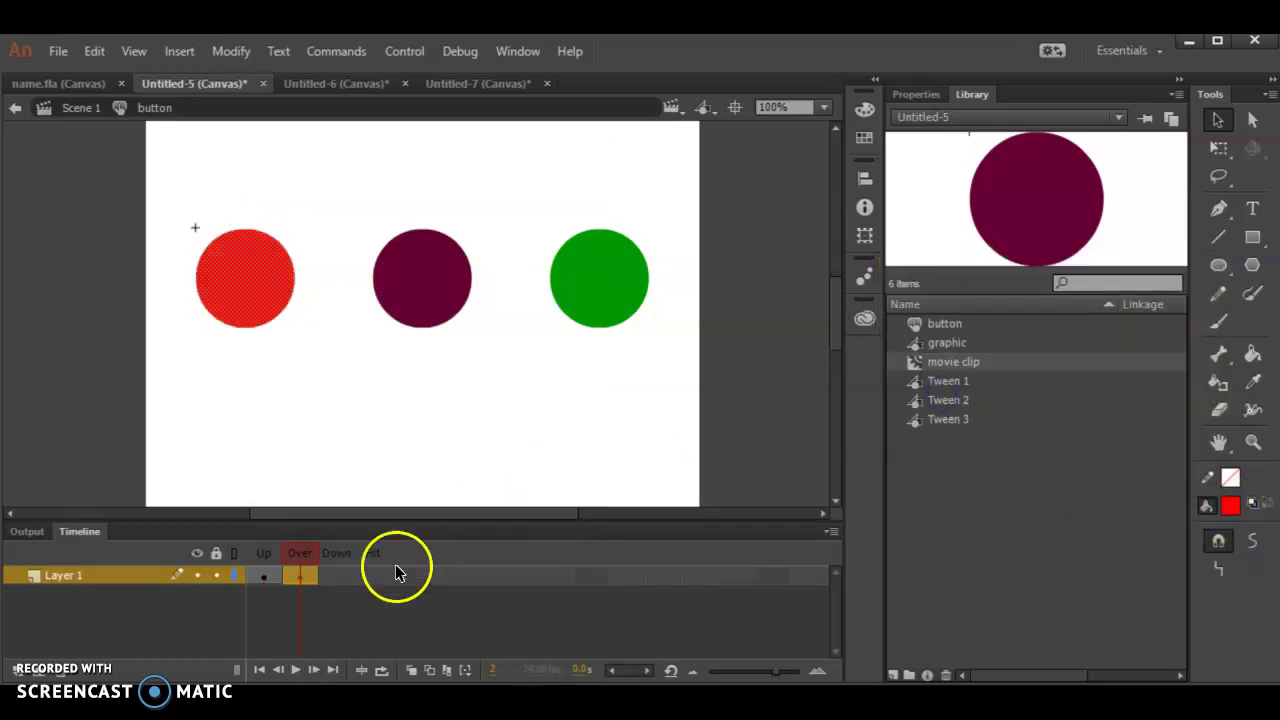
Insert a Down keyframe and make its circle yellow.
right_click(333, 578)
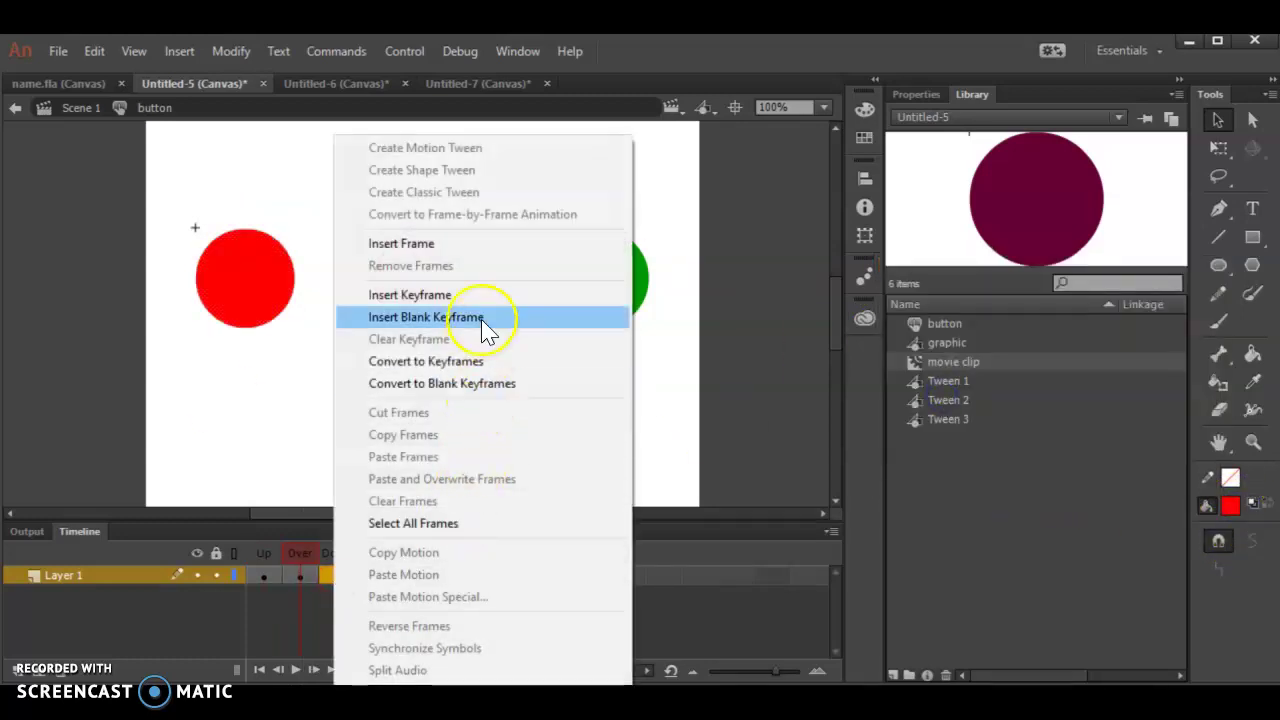
click(482, 296)
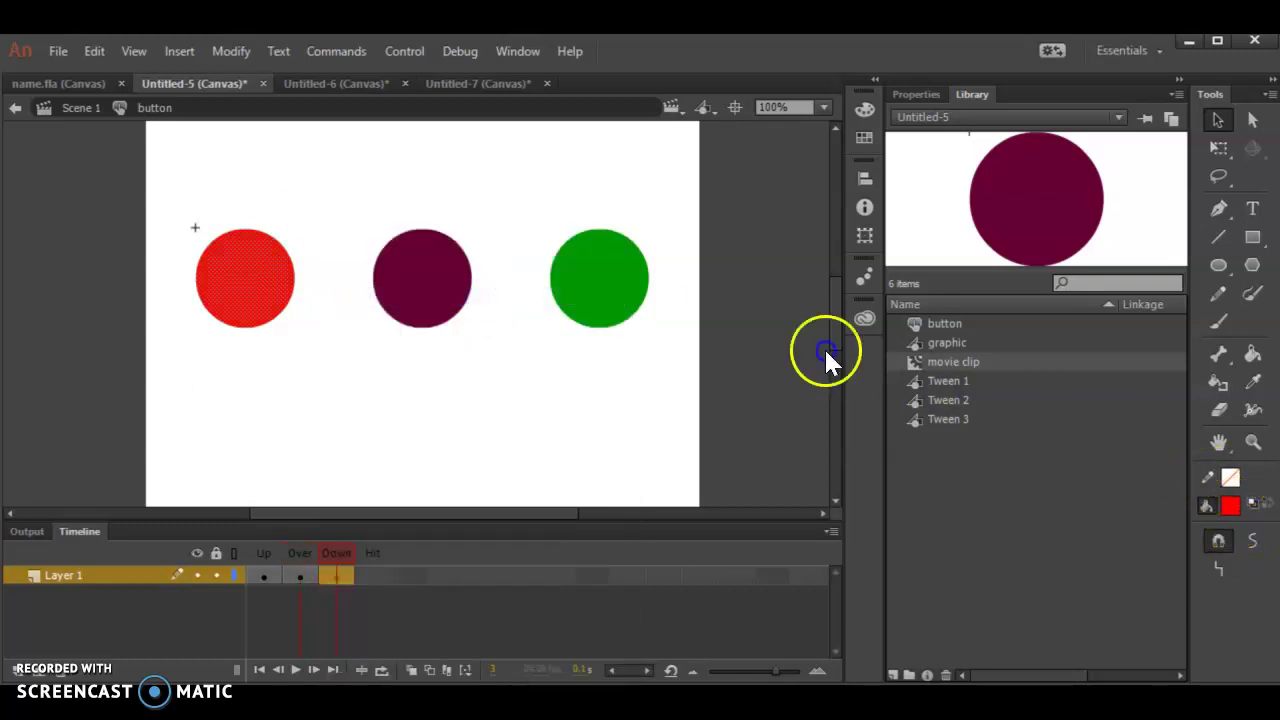
click(1230, 505)
click(942, 430)
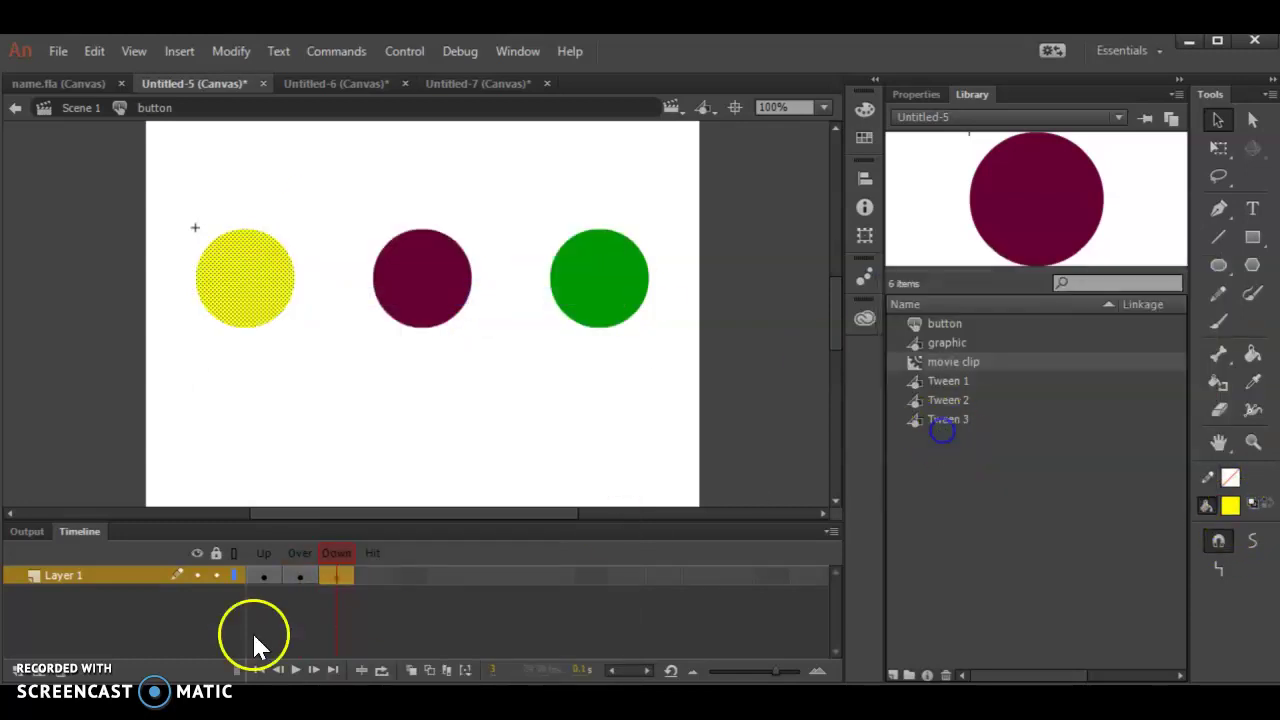
Insert a Hit keyframe and make its circle green.
right_click(366, 580)
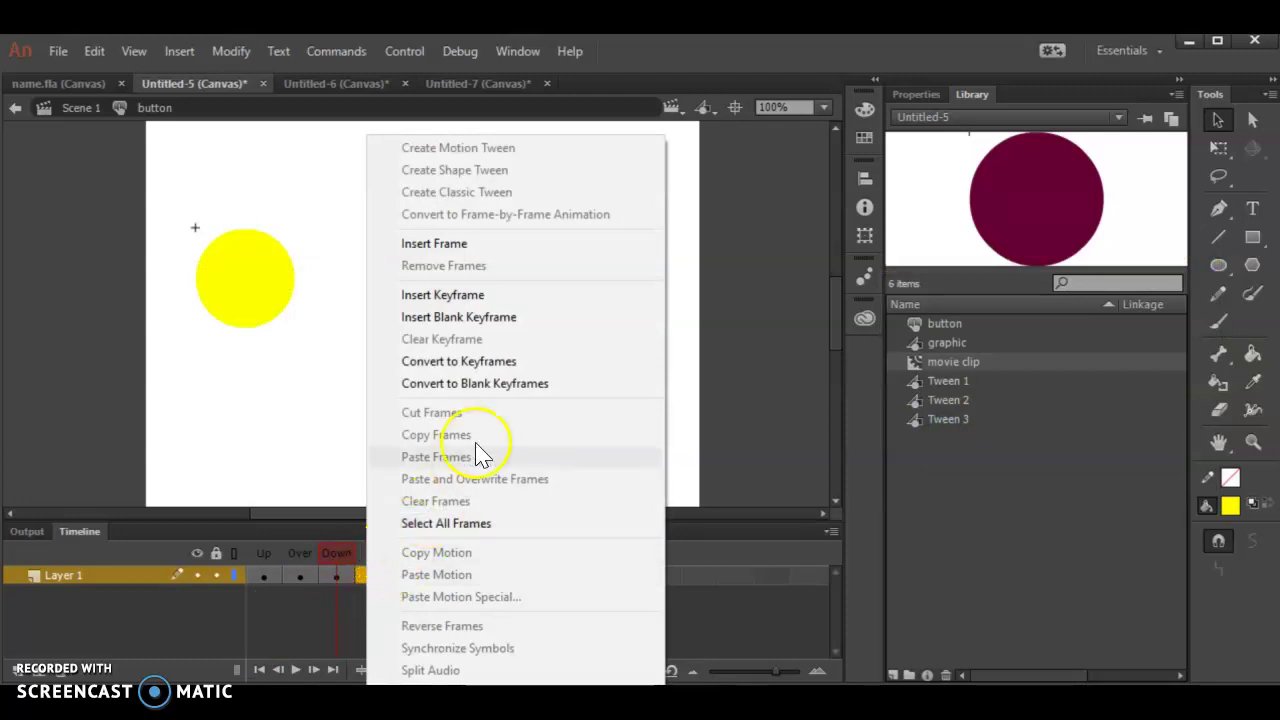
click(495, 294)
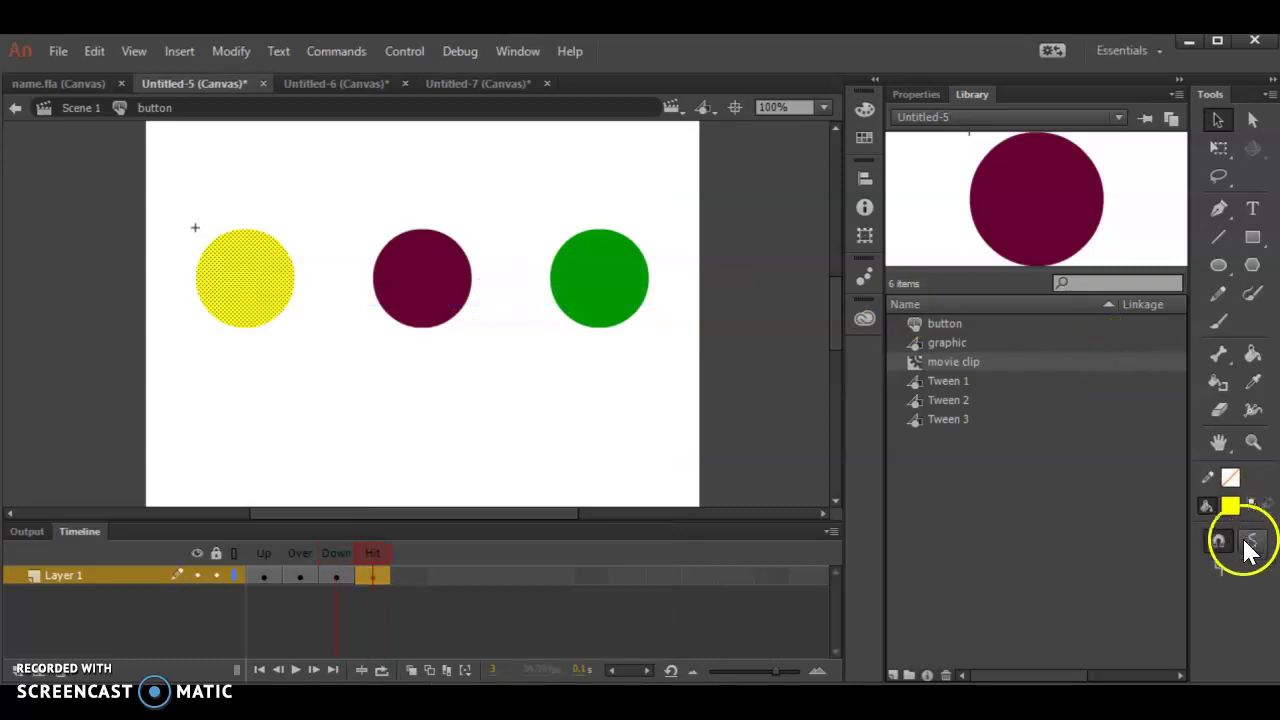
click(1232, 506)
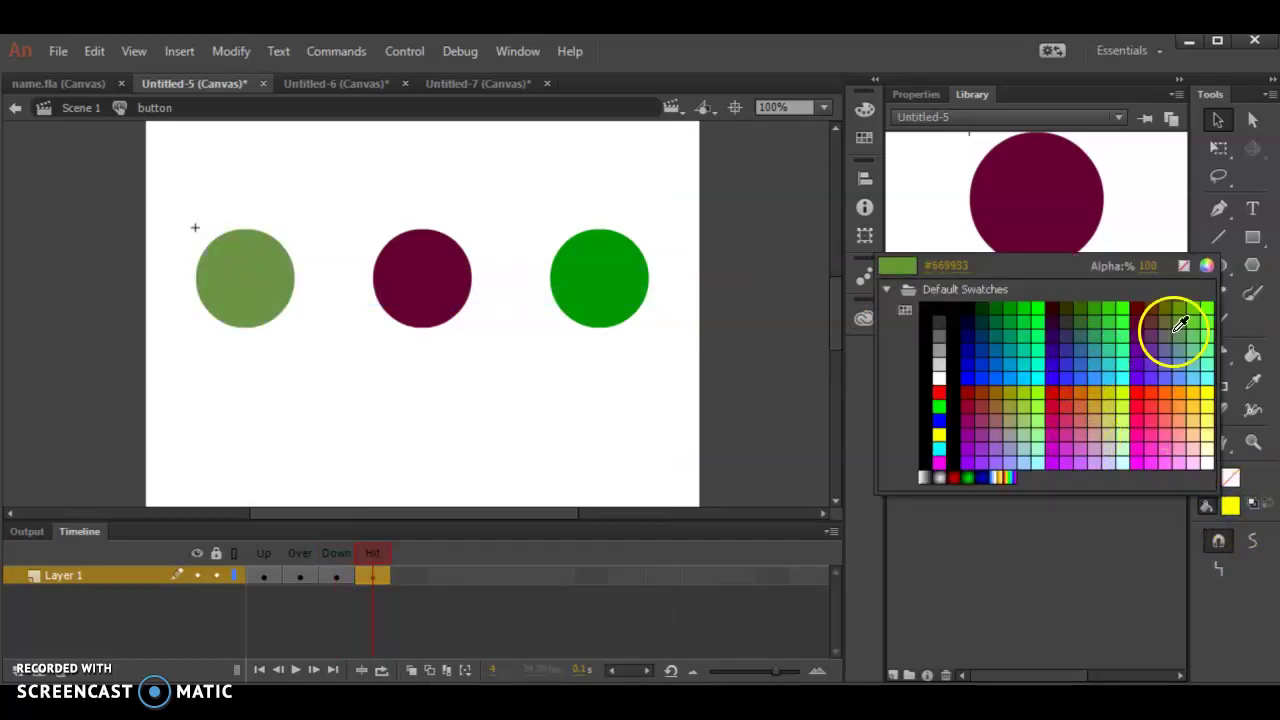
click(1040, 309)
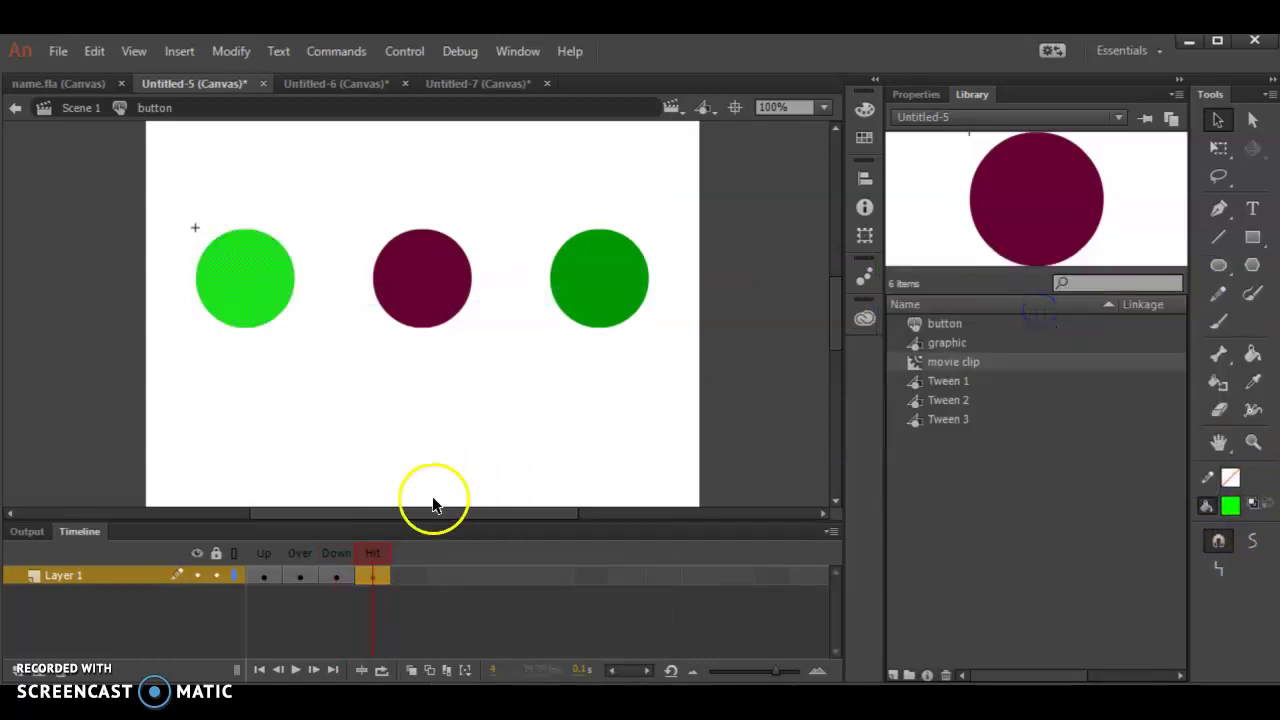
Check the blue, red, yellow and green states frame by frame, then return to Scene 1.
click(263, 576)
click(300, 577)
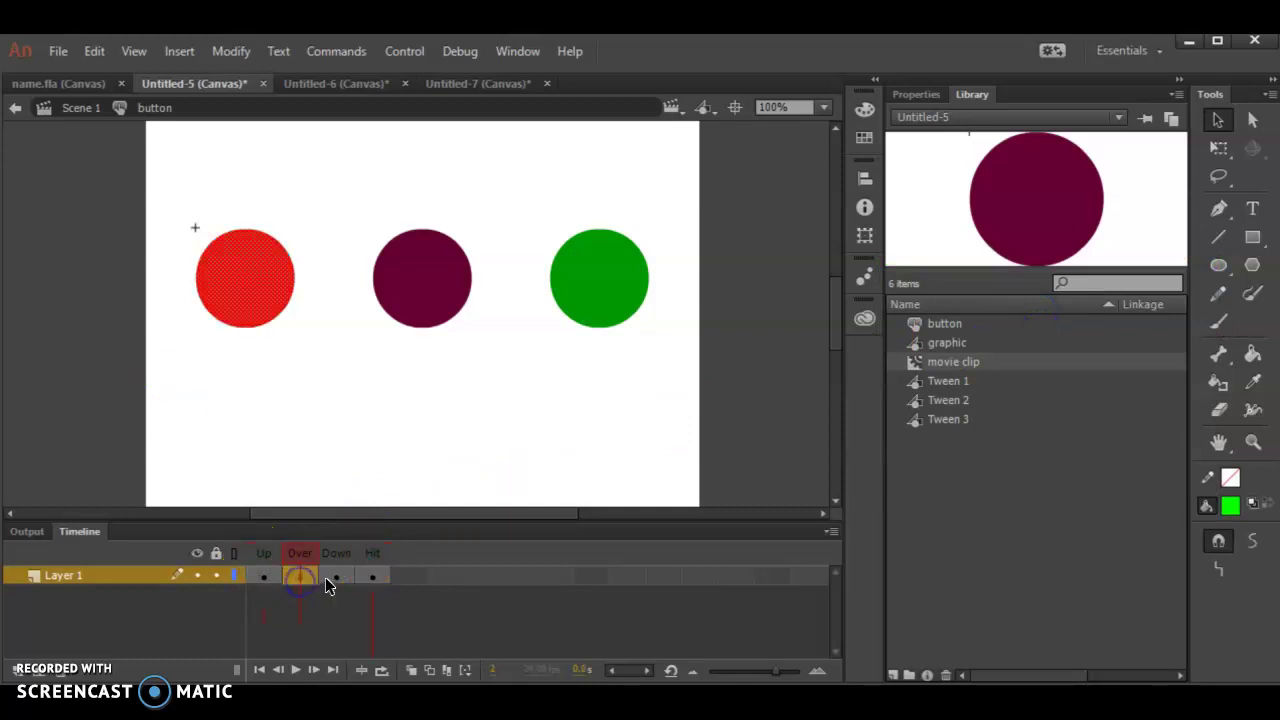
click(336, 577)
click(373, 577)
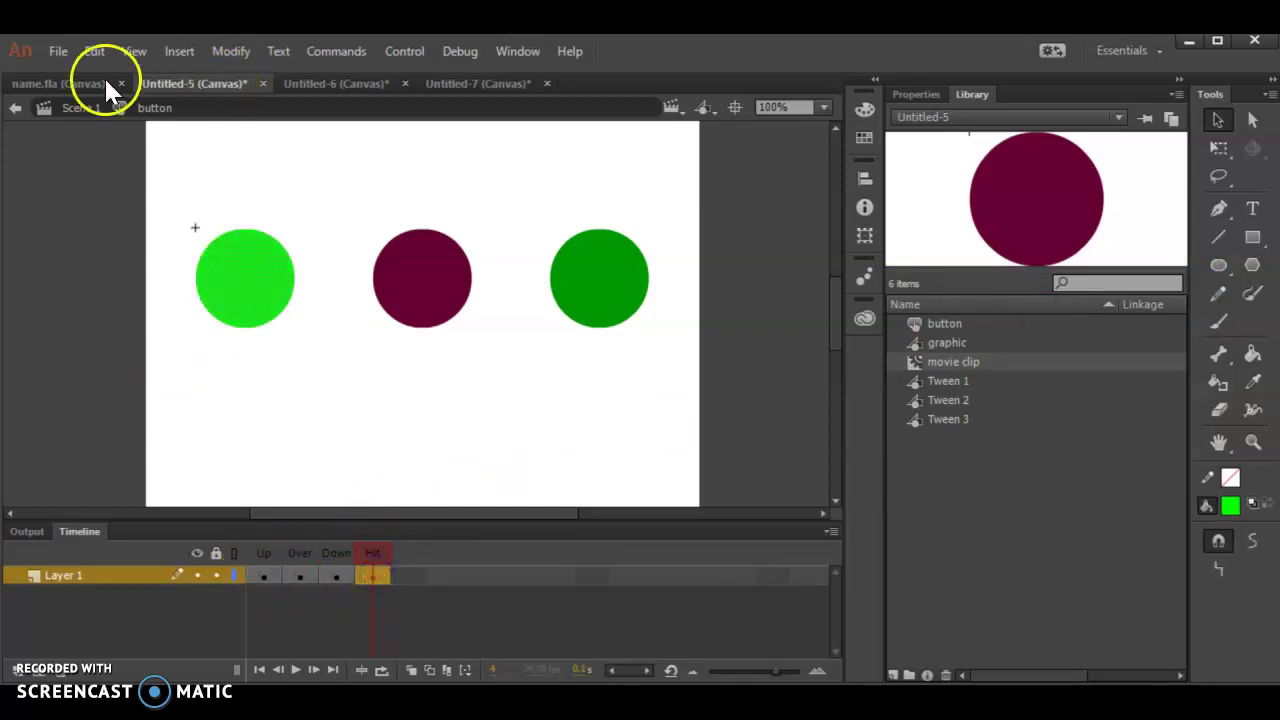
click(62, 112)
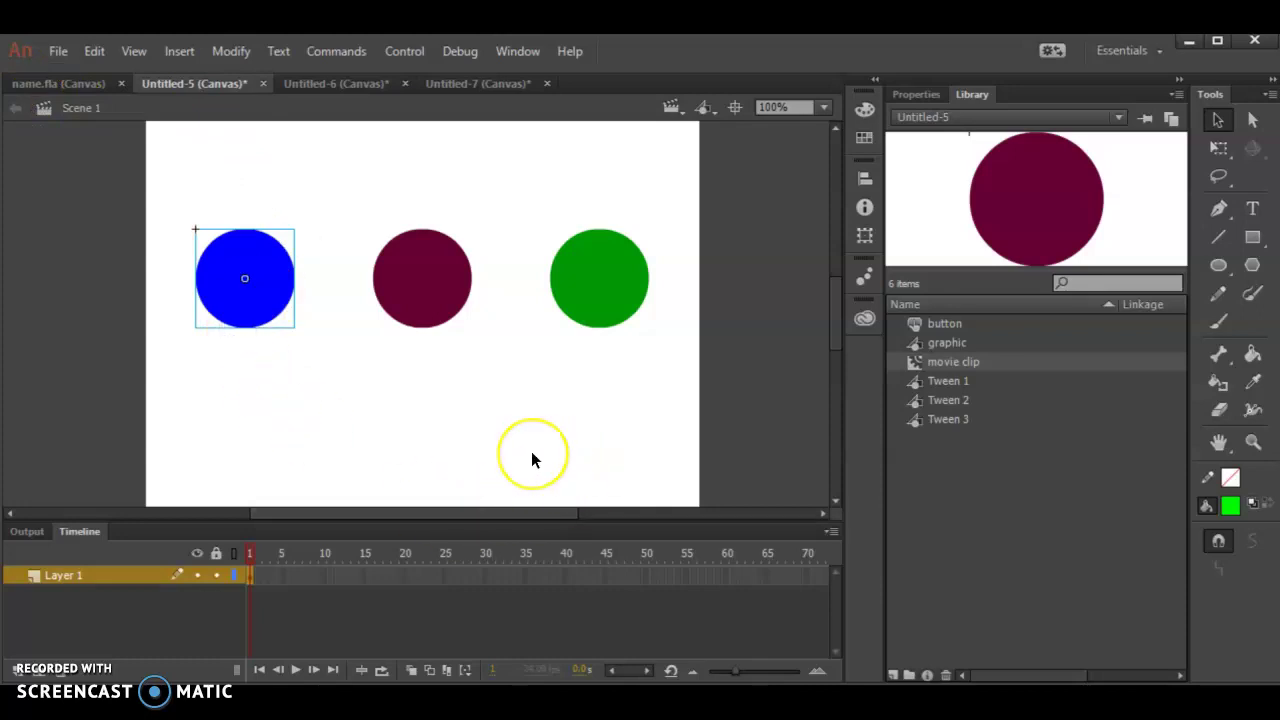
key(ctrl+Return)
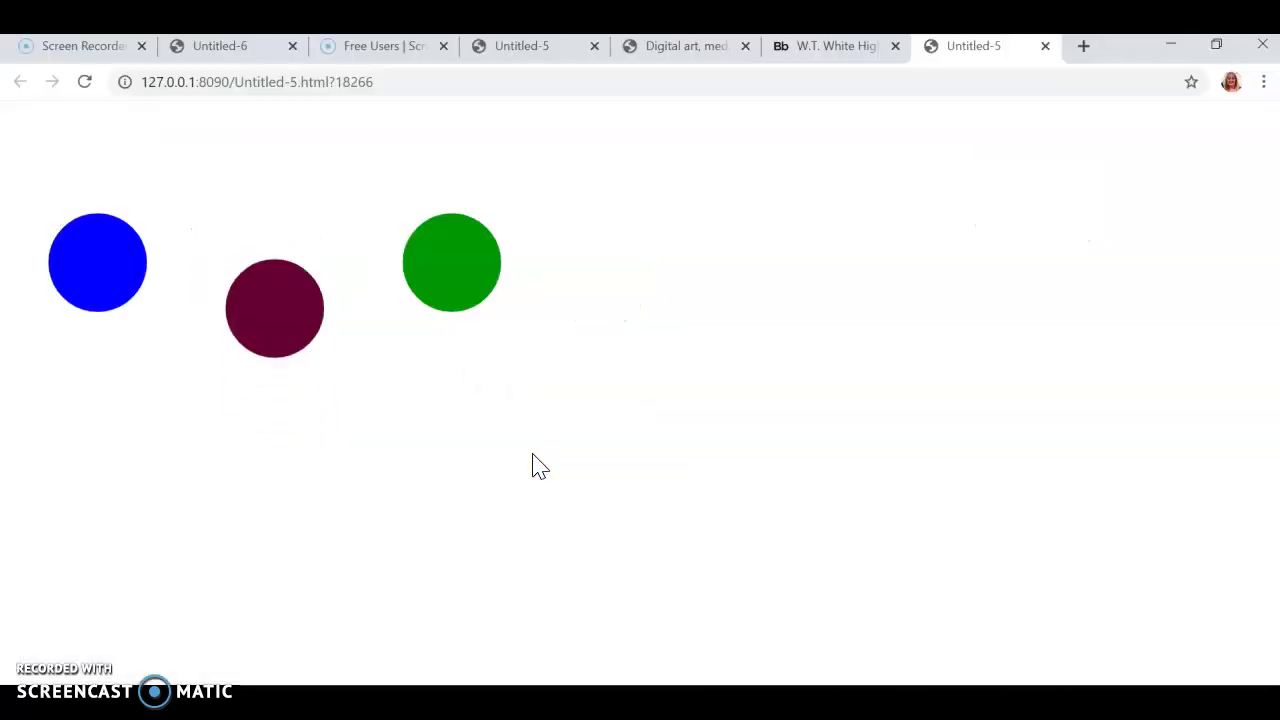
click(71, 237)
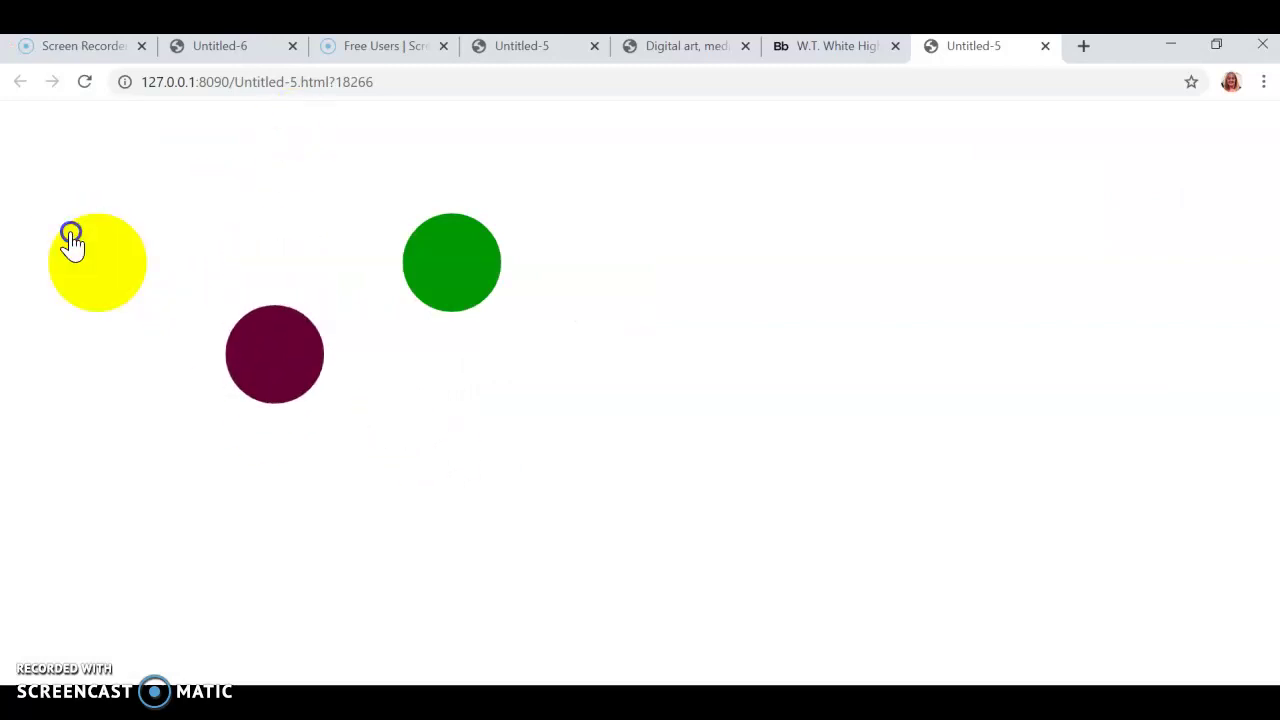
click(71, 277)
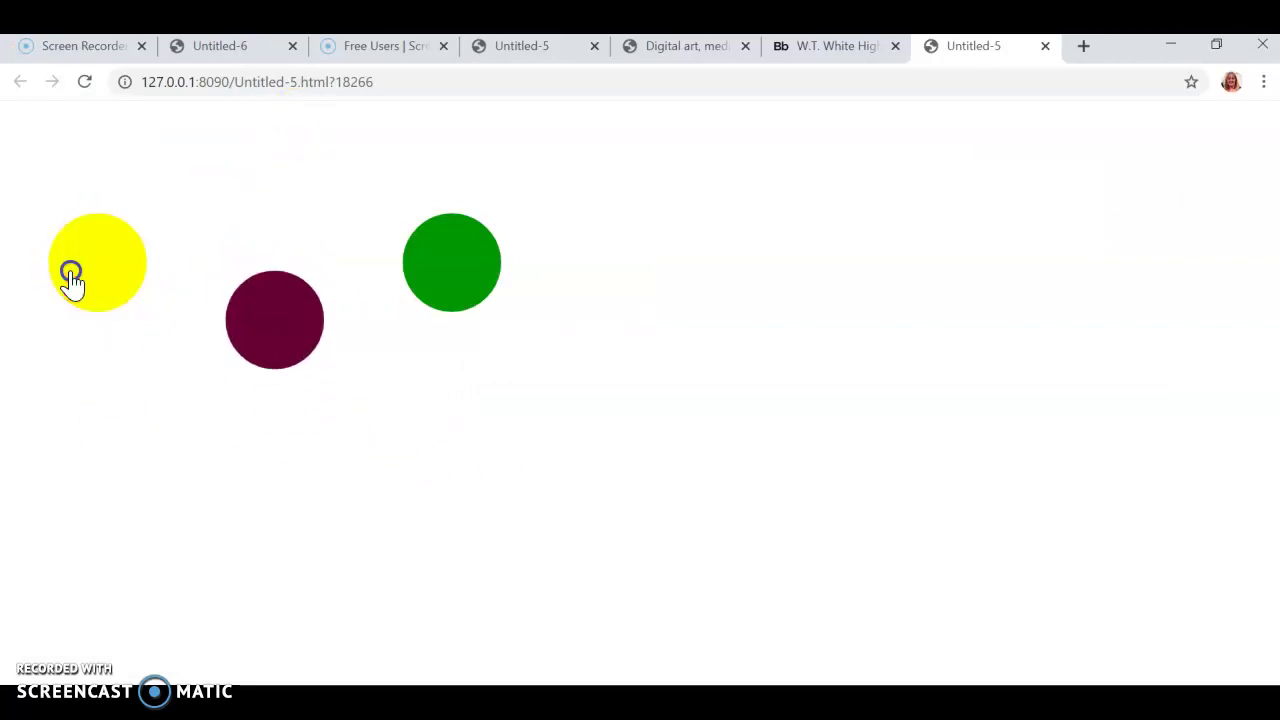
click(92, 288)
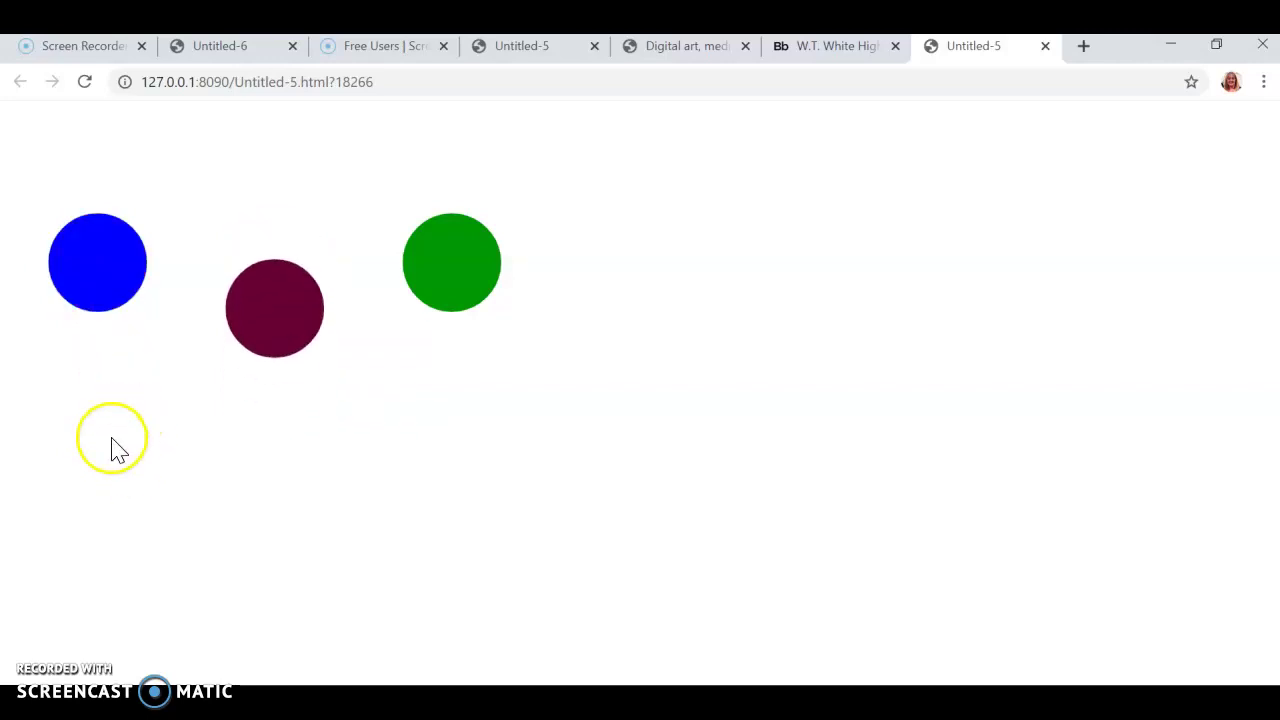
click(86, 266)
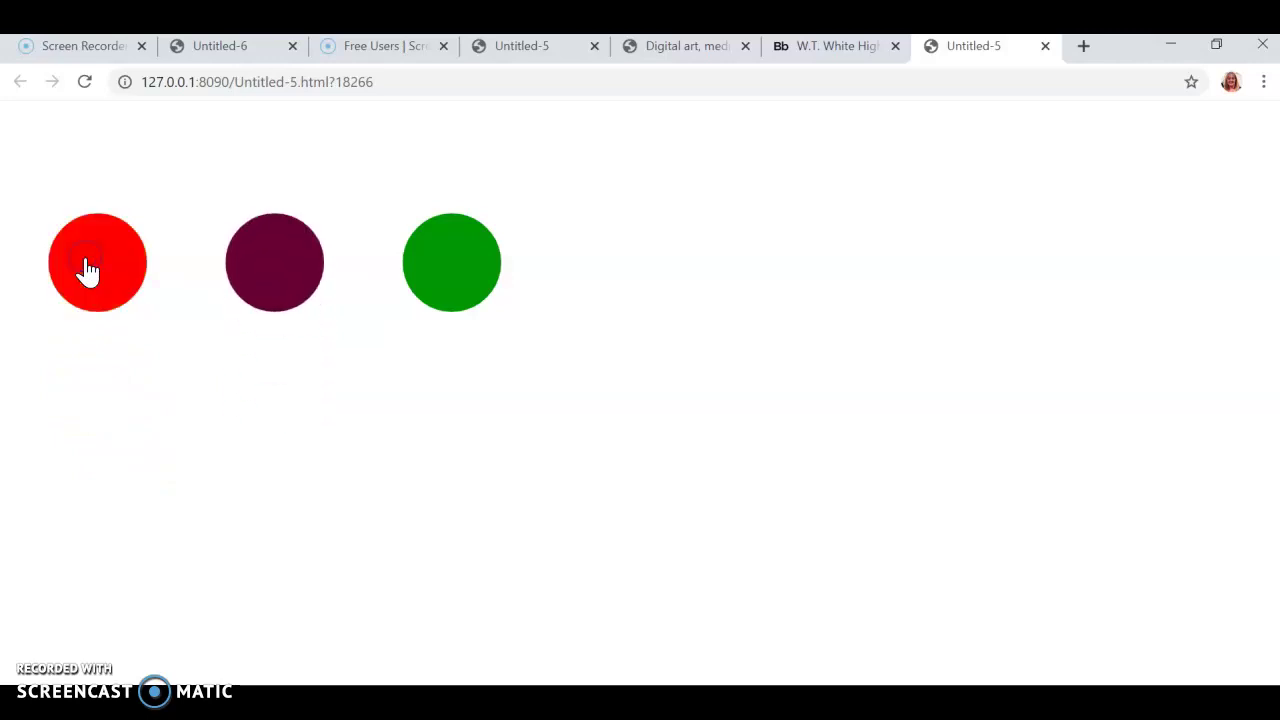
click(86, 266)
click(86, 266)
click(66, 264)
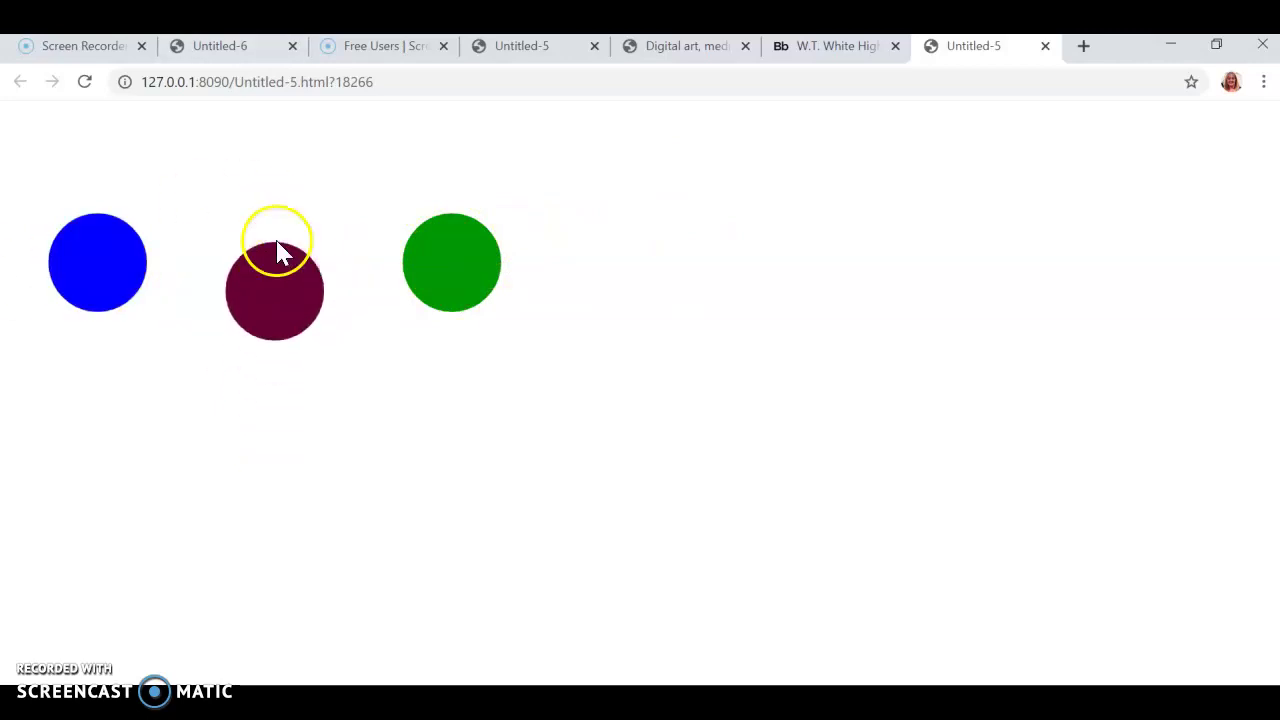
click(63, 270)
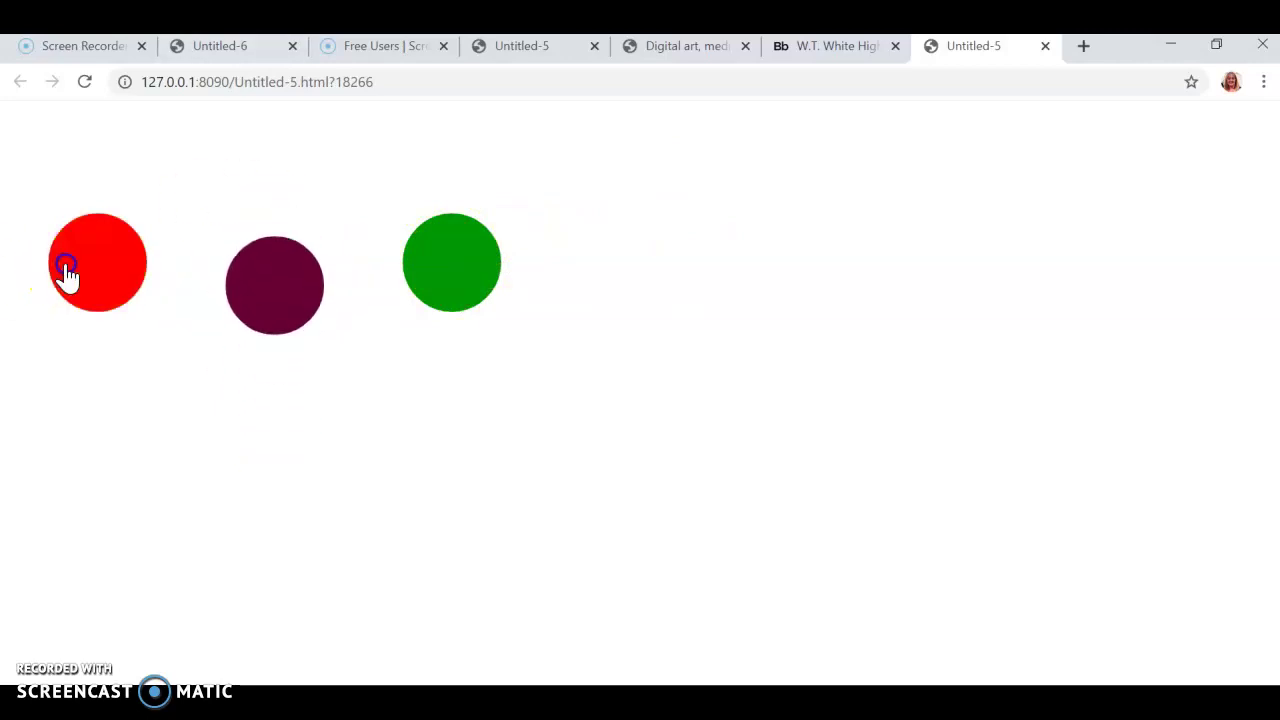
click(63, 268)
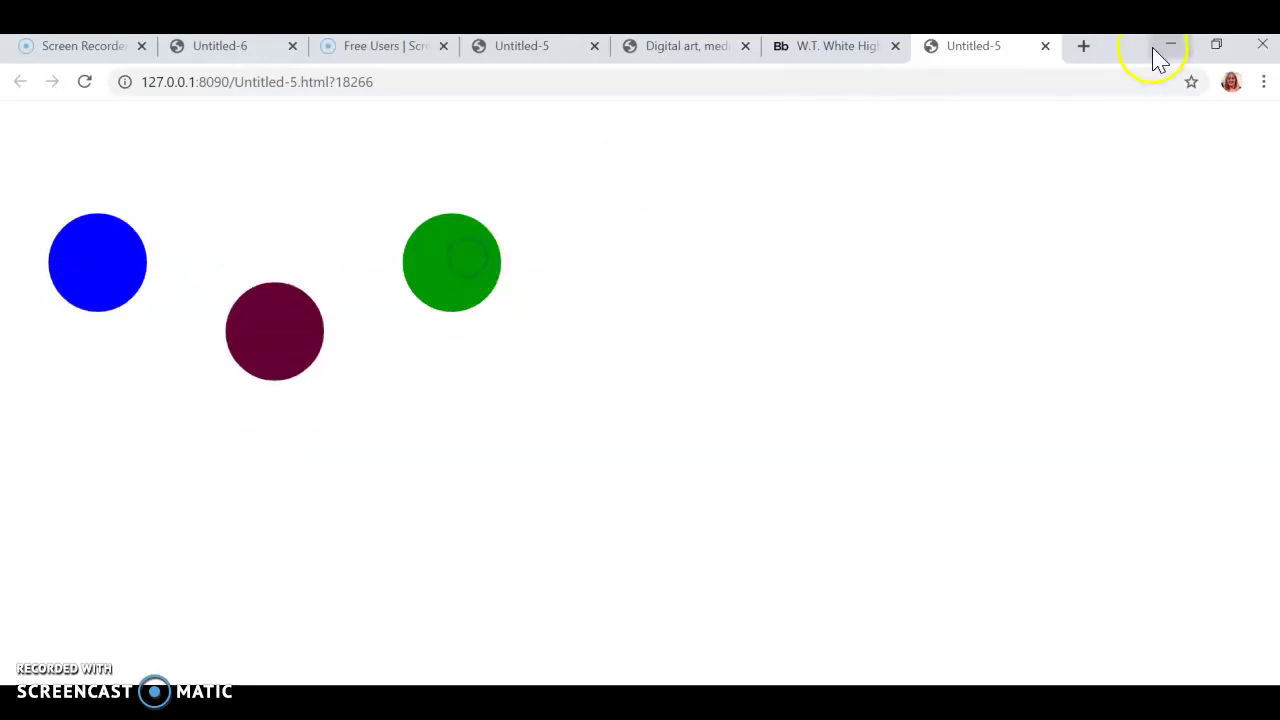